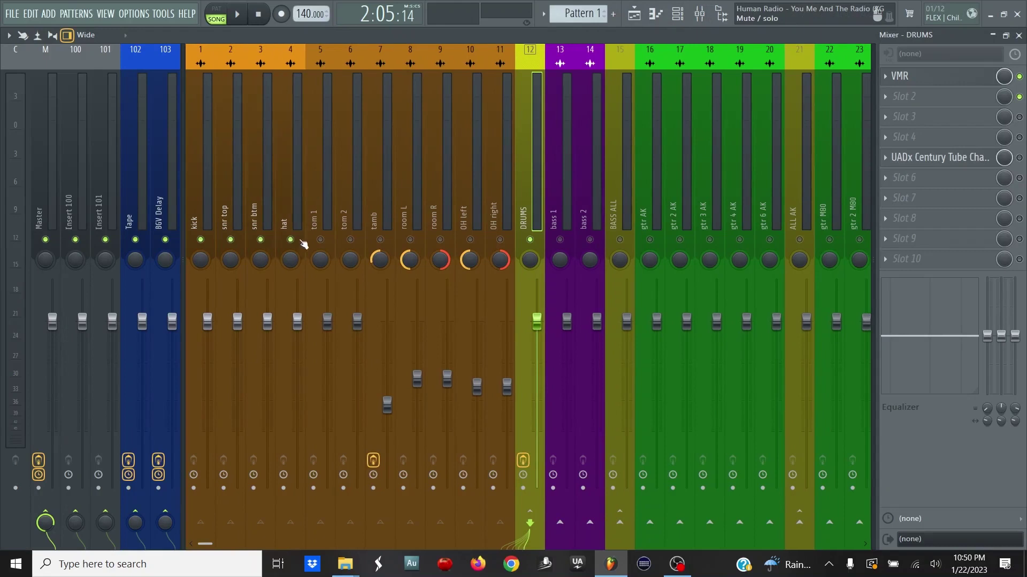
Play the song and unmute the remaining drum tracks through OH right.
left_click(247, 18)
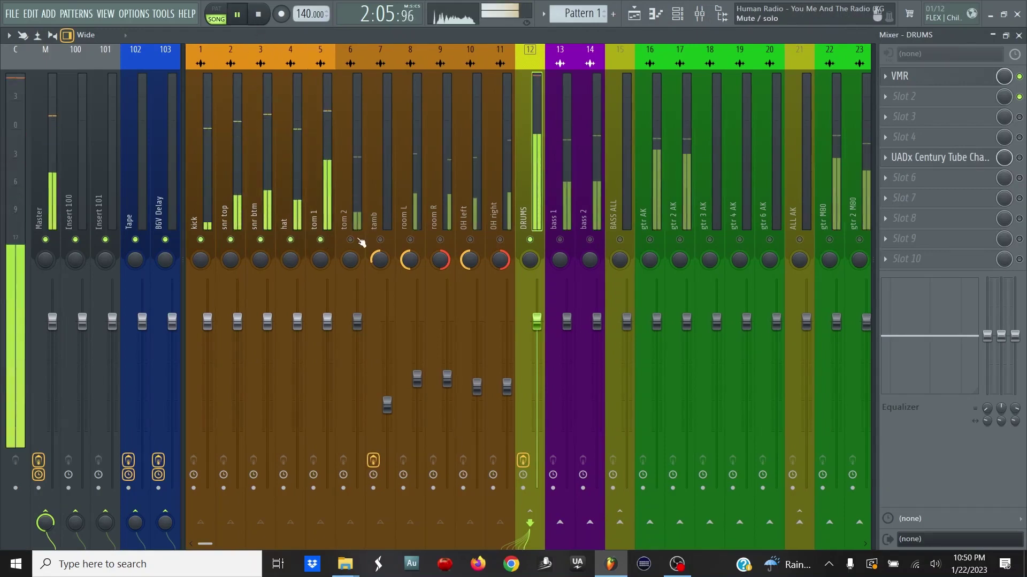
left_click_drag(351, 240, 504, 242)
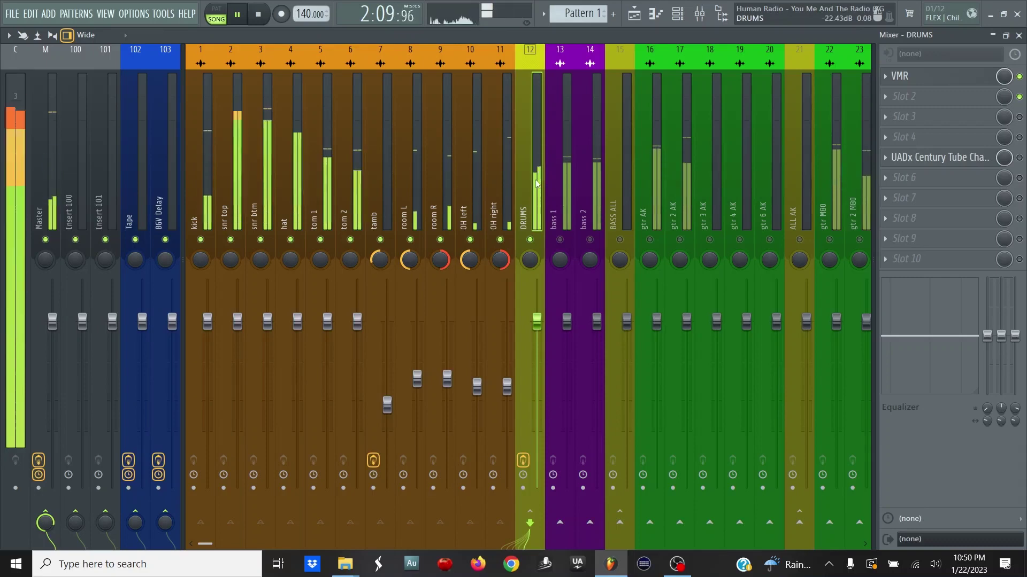
Run the macro that spares CPU on the project, and pause playback.
left_click(171, 15)
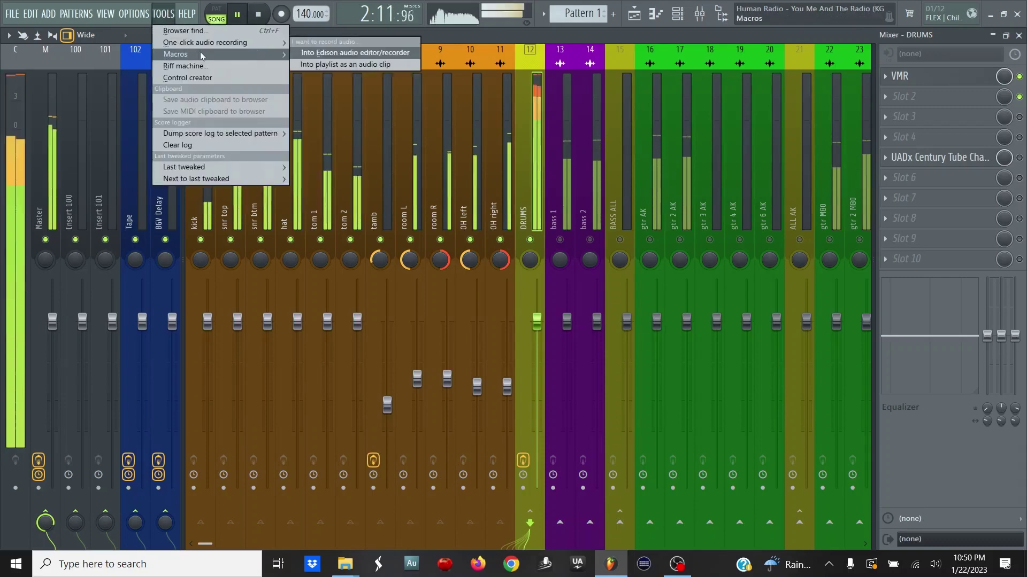
mouse_move(257, 54)
left_click(408, 142)
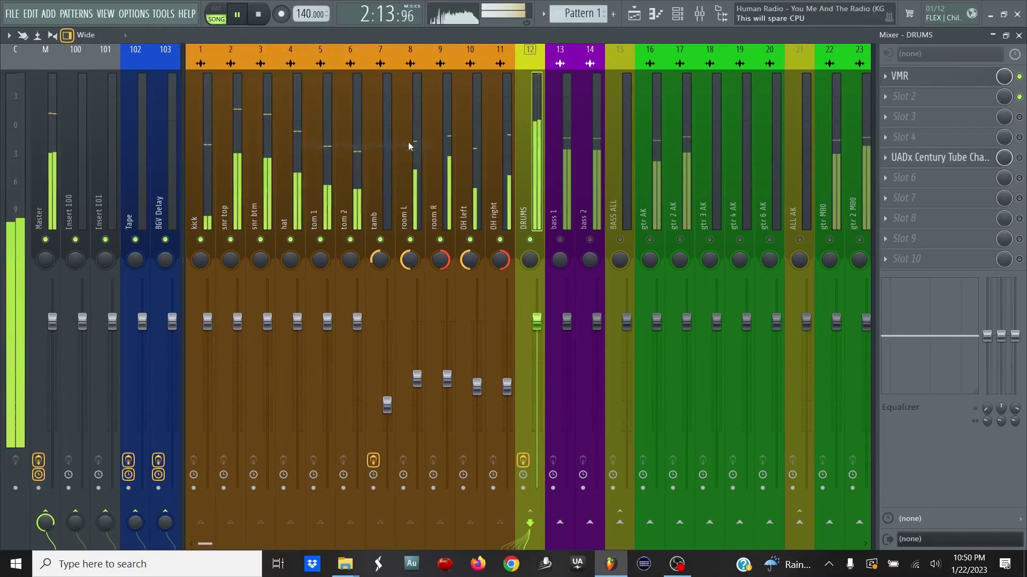
left_click(237, 15)
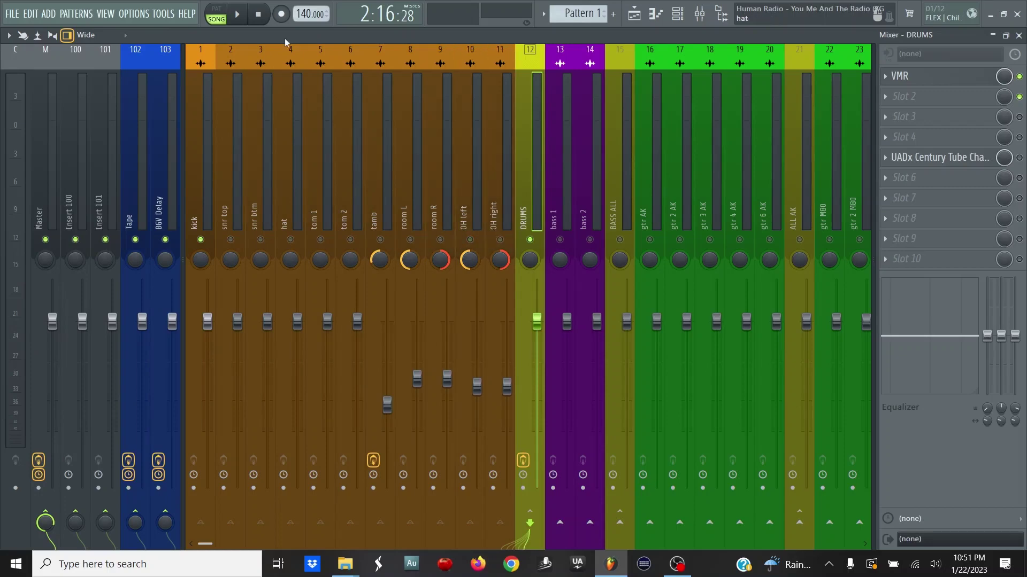
Audition the soloed kick, select its mixer track and pause playback.
key("space")
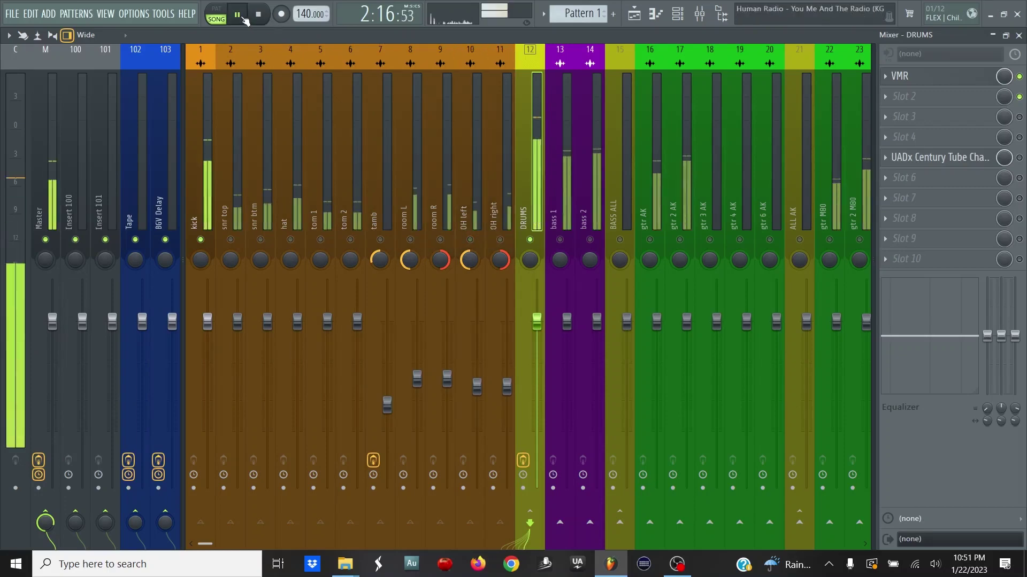
left_click(202, 156)
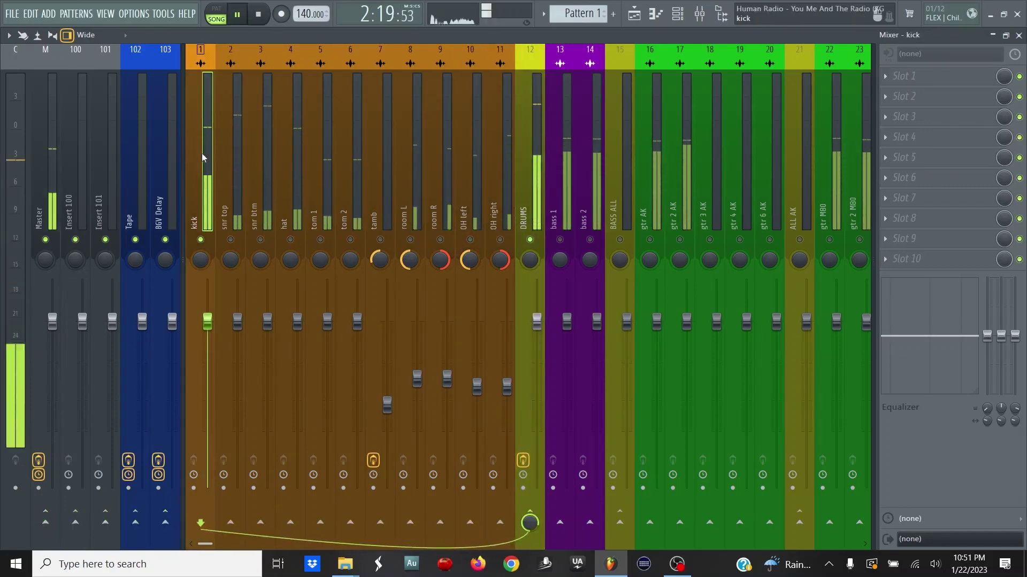
left_click(238, 22)
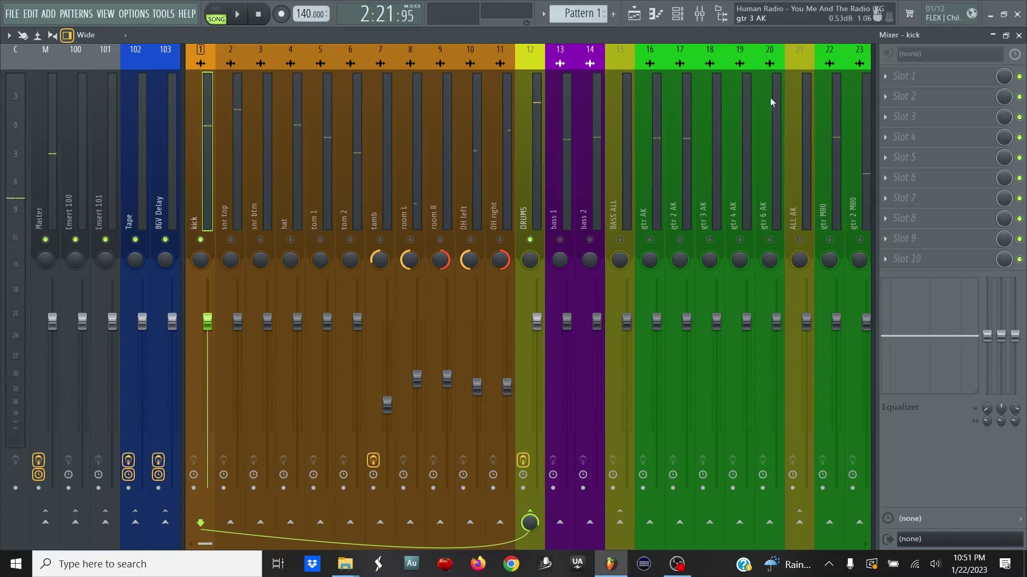
Load SSL Native Channel Strip 2 into slot 3 of the kick track and reposition its window to show all controls.
left_click(933, 117)
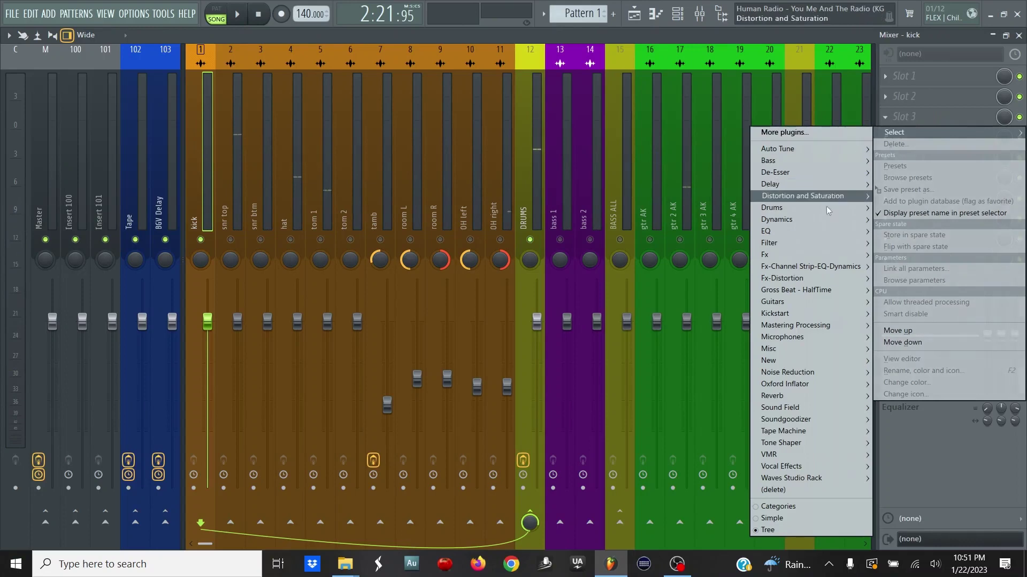
mouse_move(790, 231)
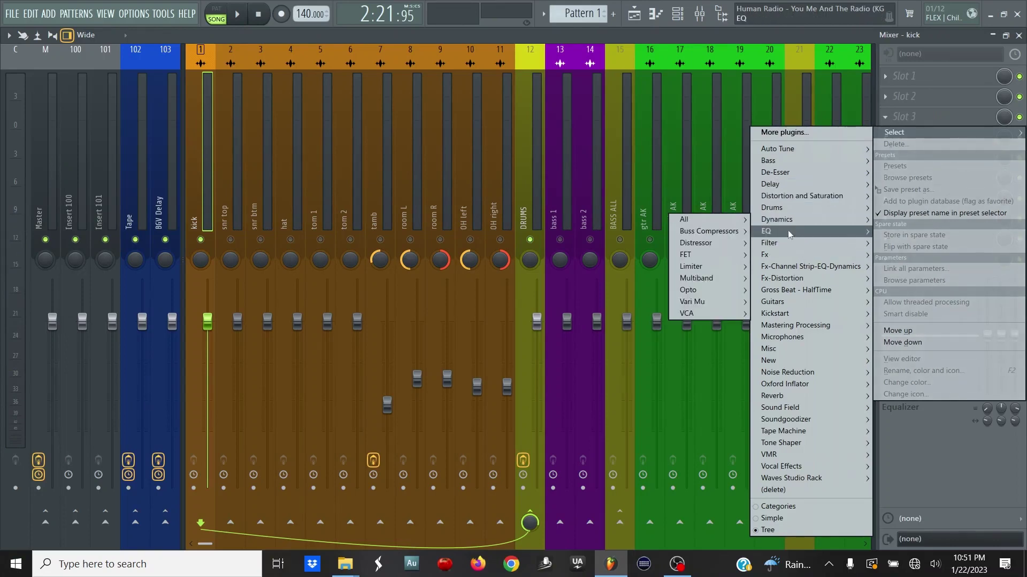
mouse_move(732, 246)
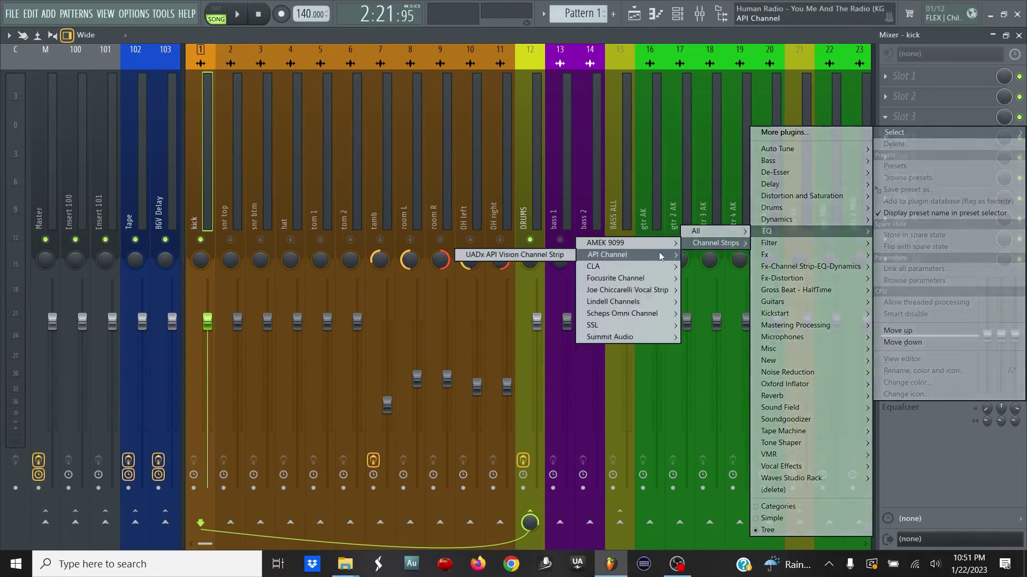
mouse_move(633, 310)
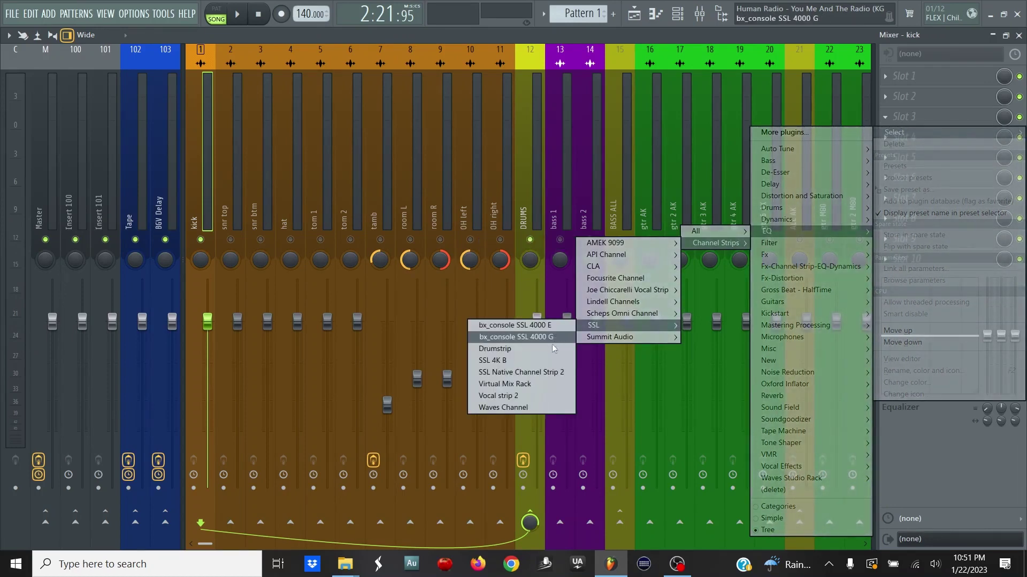
left_click(540, 373)
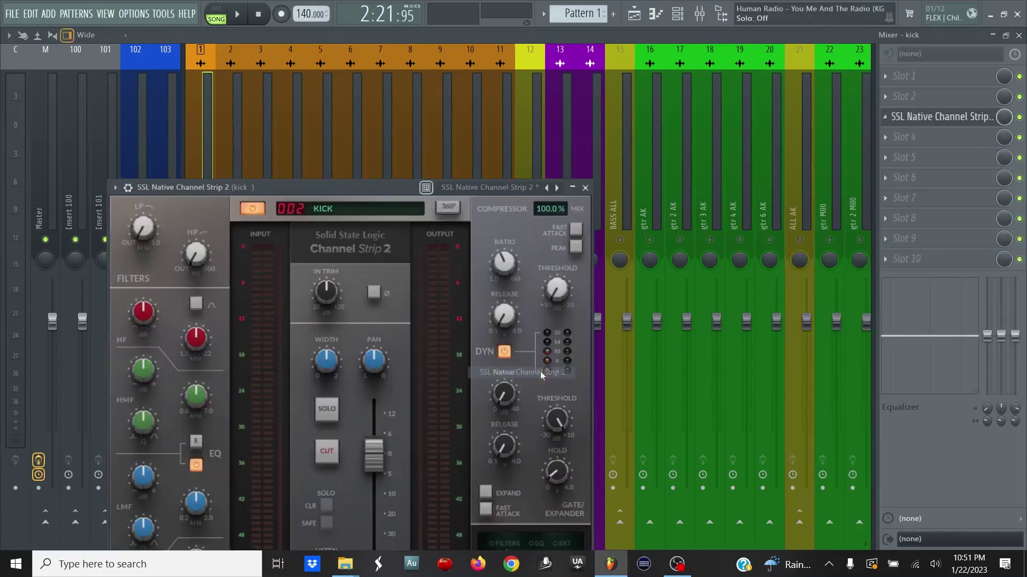
left_click_drag(310, 190, 473, 80)
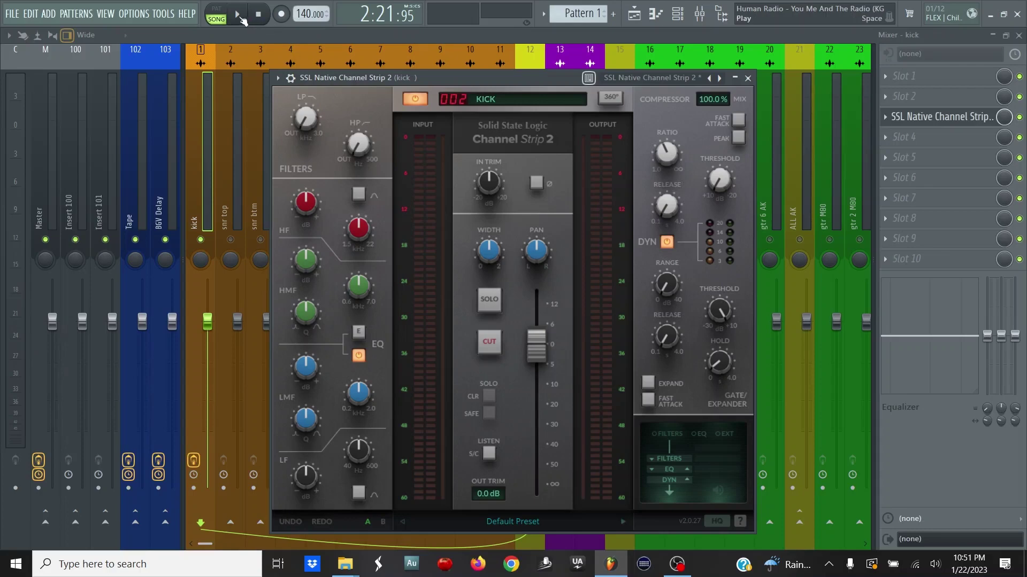
Play the kick and set the channel strip's high-pass filter to 33.3 Hz and its low-pass filter to 8.06 kHz.
left_click(239, 15)
mouse_move(360, 149)
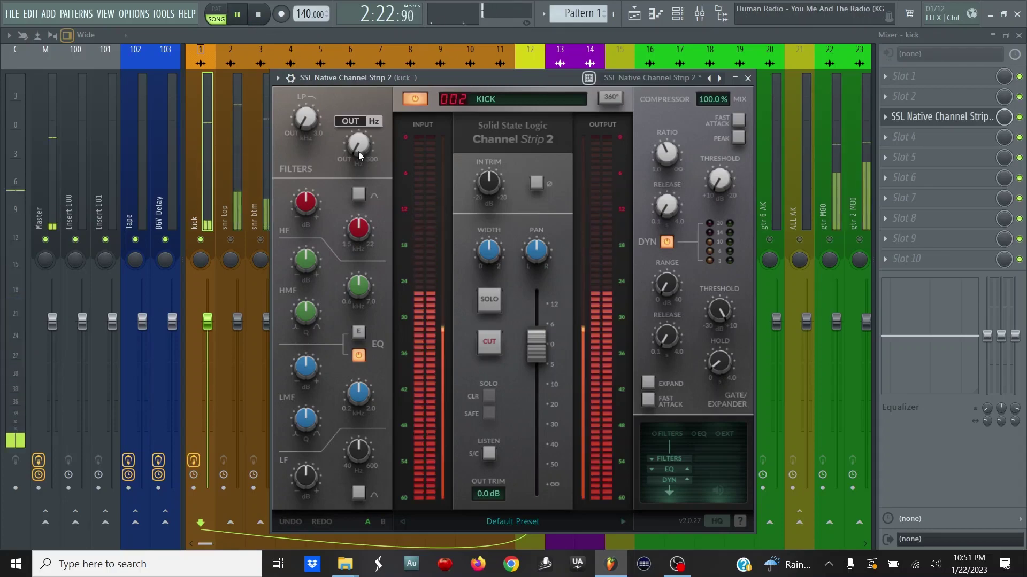
mouse_move(359, 149)
left_mouse_down()
mouse_move(357, 110)
mouse_move(342, 89)
mouse_move(361, 141)
left_mouse_up()
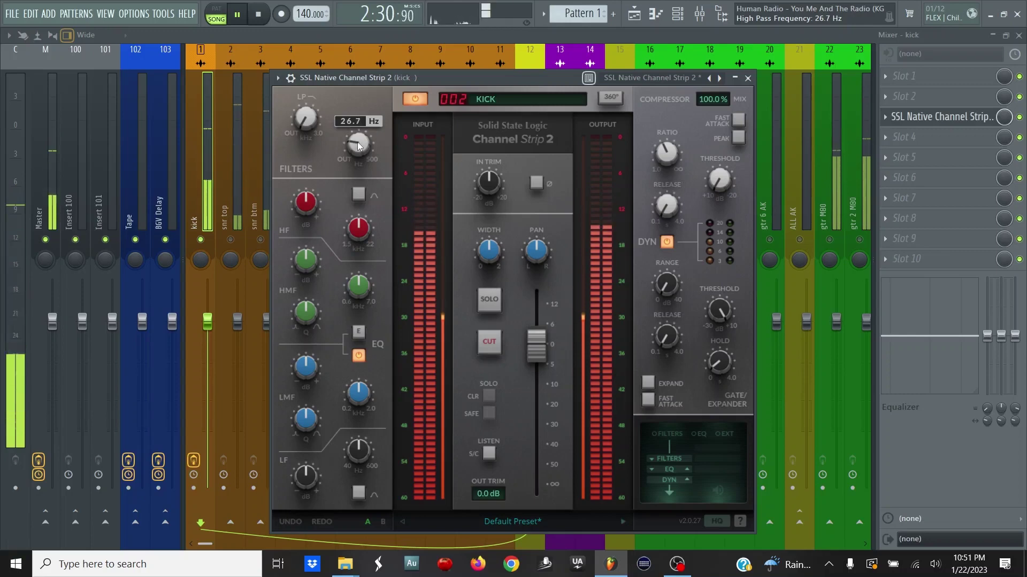
mouse_move(358, 145)
left_mouse_down()
mouse_move(361, 105)
mouse_move(349, 157)
left_mouse_up()
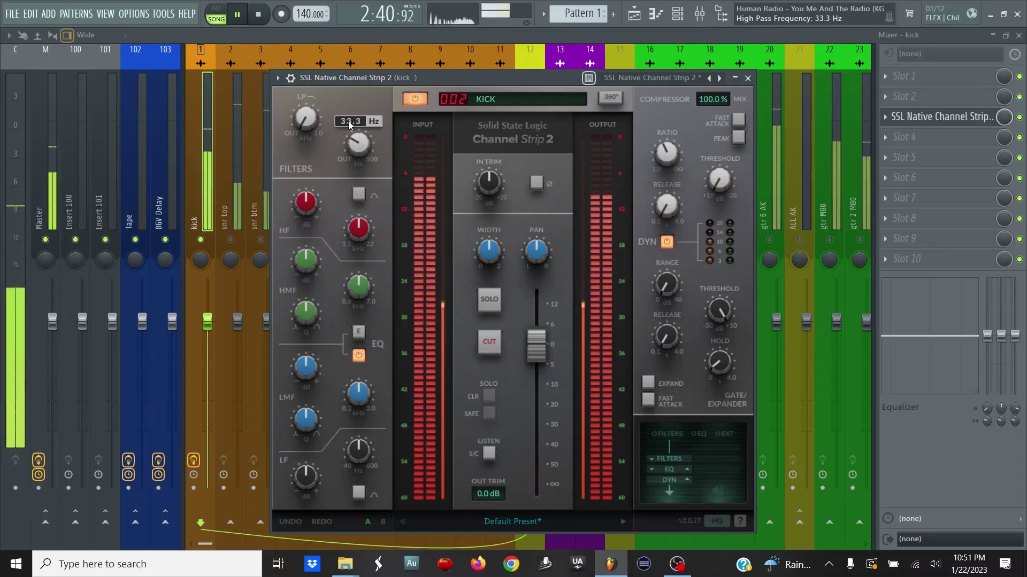
mouse_move(304, 123)
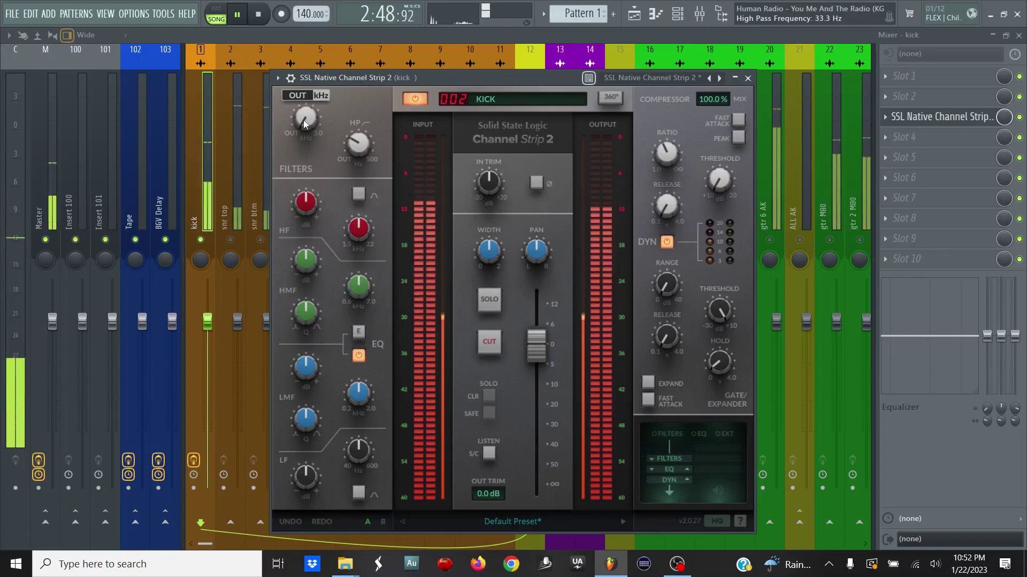
scroll(304, 121, "down", 1)
scroll(305, 115, "down", 6)
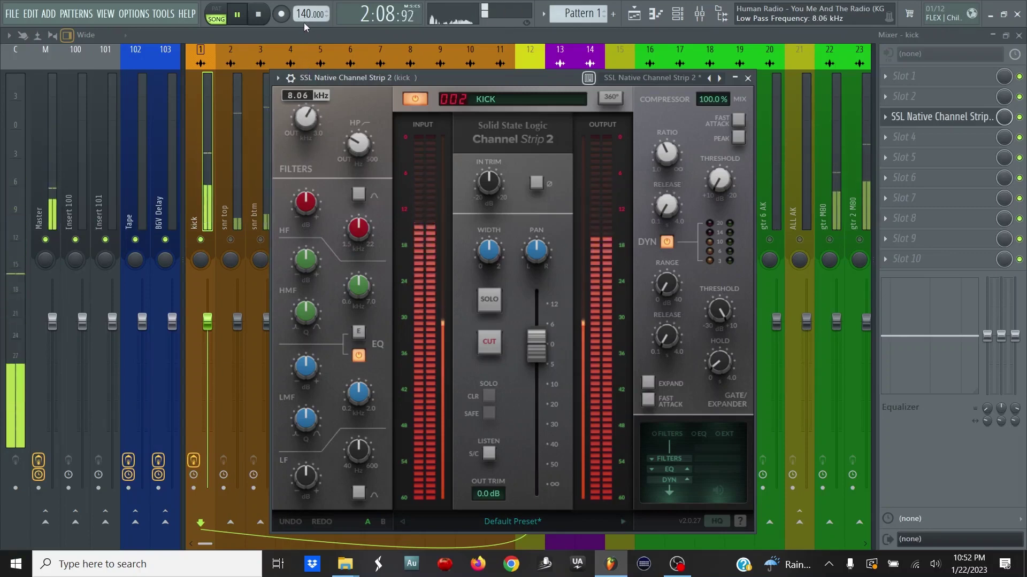
Set the LMF band's Q to 2.14 and boost its gain to 15.7 dB for finding the problem frequency.
left_click_drag(523, 79, 540, 49)
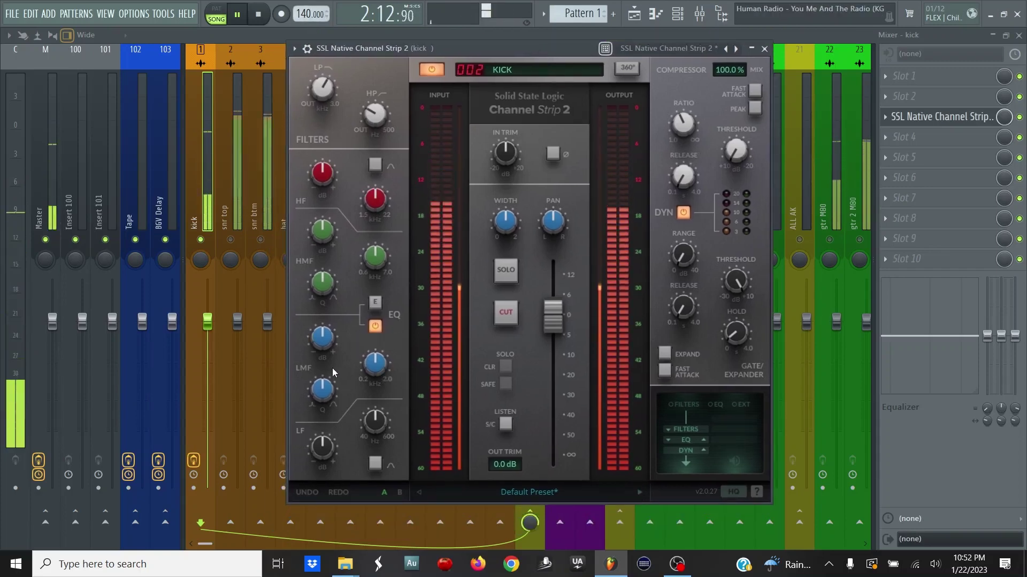
mouse_move(324, 394)
scroll(324, 394, "up", 3)
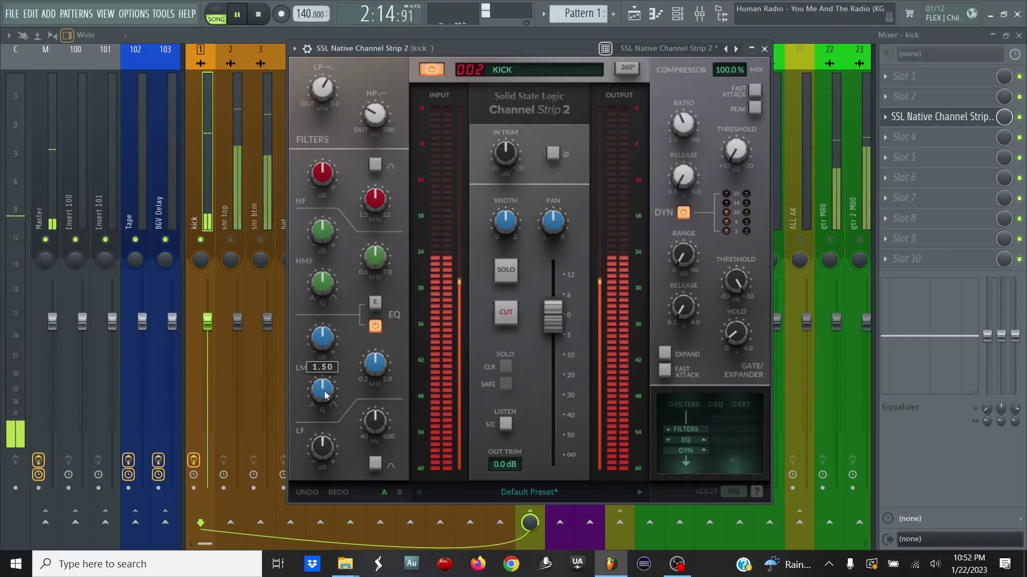
left_click_drag(325, 397, 316, 435)
mouse_move(321, 341)
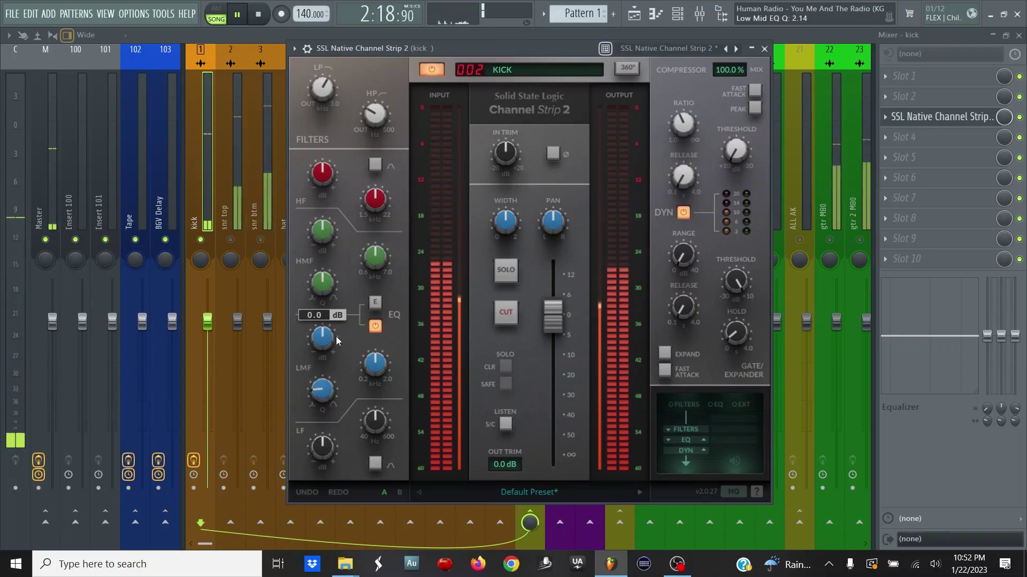
left_click_drag(321, 341, 330, 297)
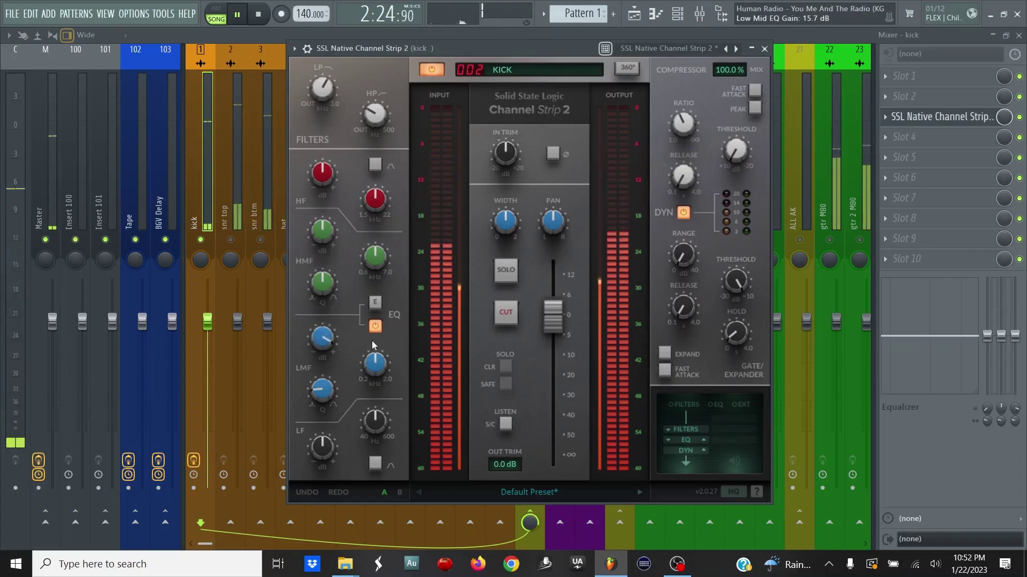
Sweep the LMF band down to 0.39 kHz, cut its gain to -3.0 dB and pause playback.
left_click_drag(380, 365, 375, 397)
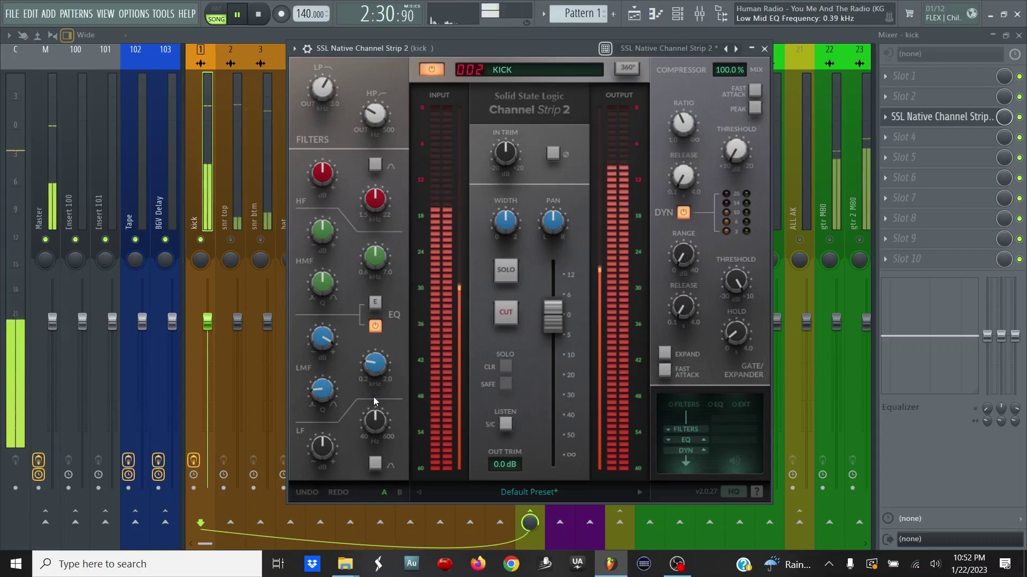
mouse_move(358, 357)
mouse_move(375, 372)
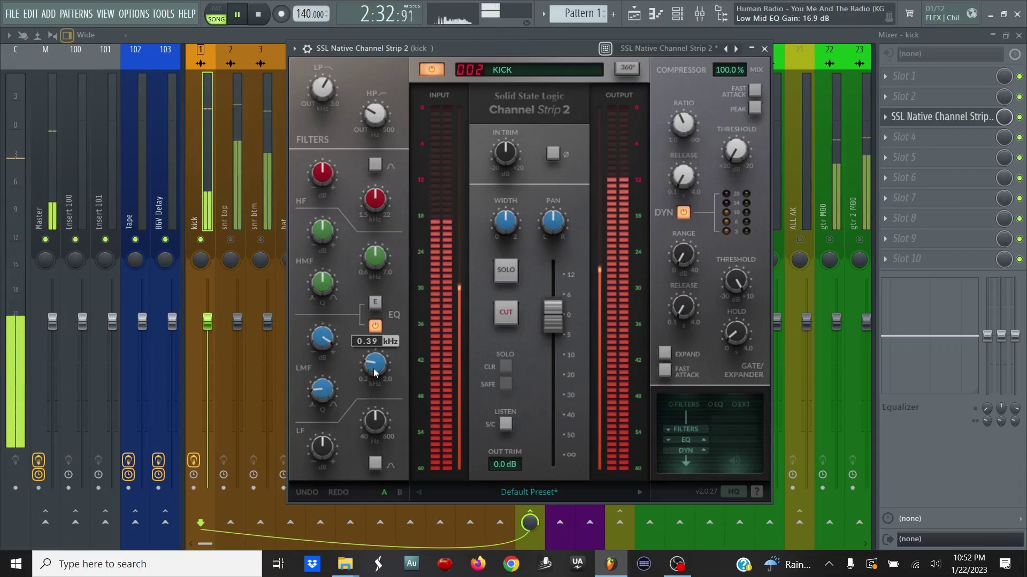
left_click_drag(375, 375, 320, 410)
mouse_move(318, 376)
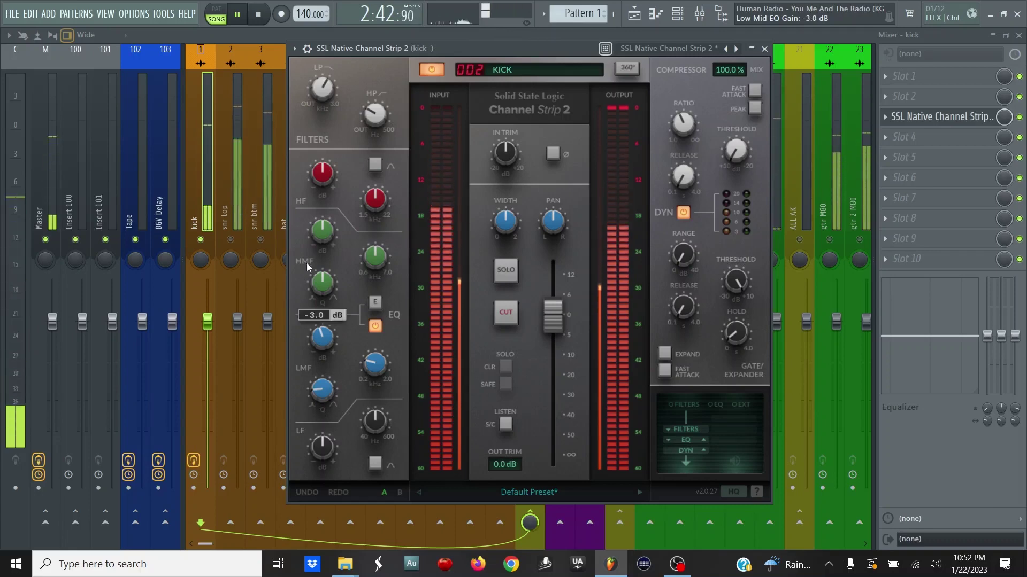
left_click(238, 15)
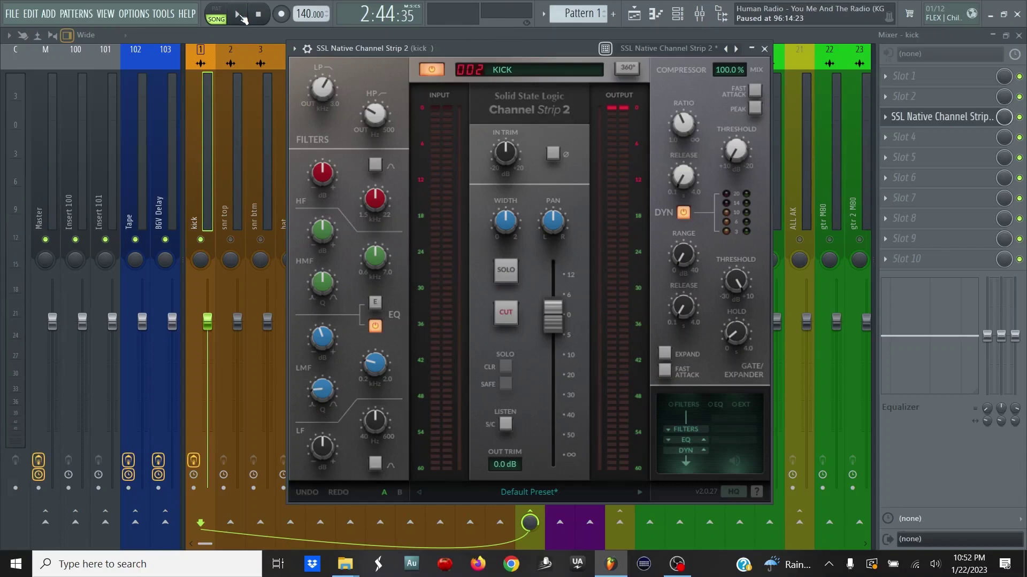
Play the kick and compare its sound with the channel strip's EQ bypassed and engaged.
left_click(239, 15)
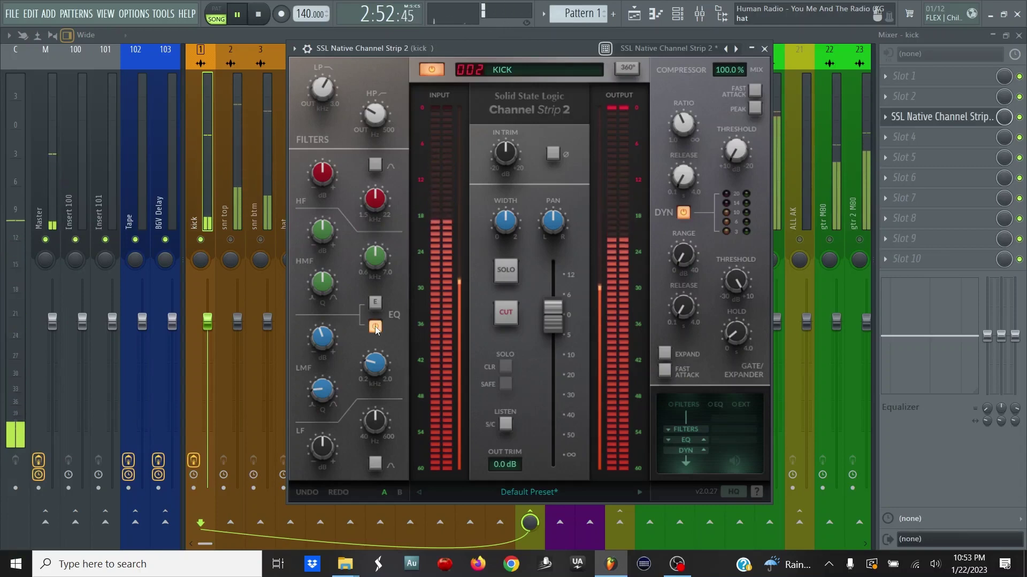
left_click(375, 326)
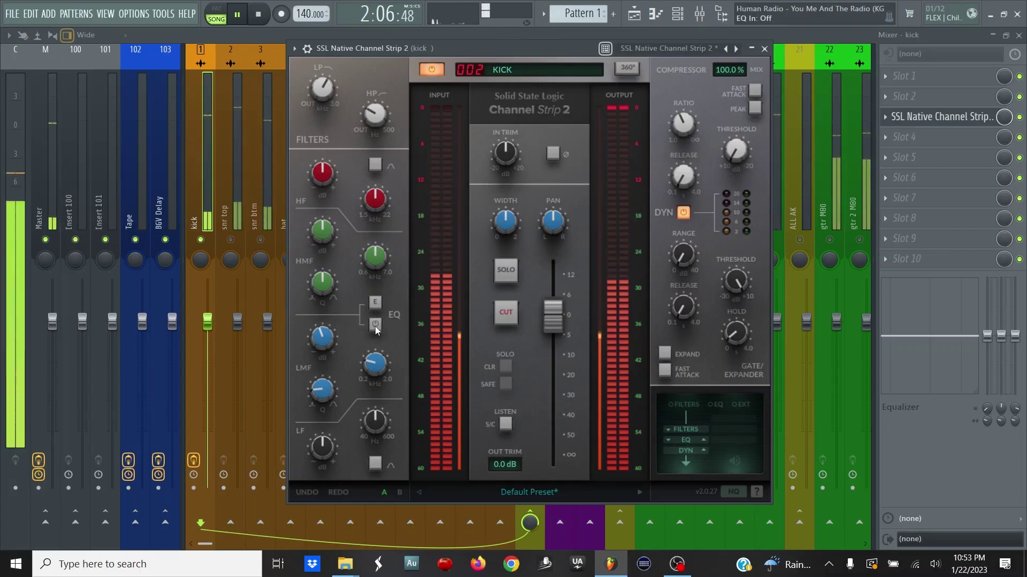
left_click(375, 326)
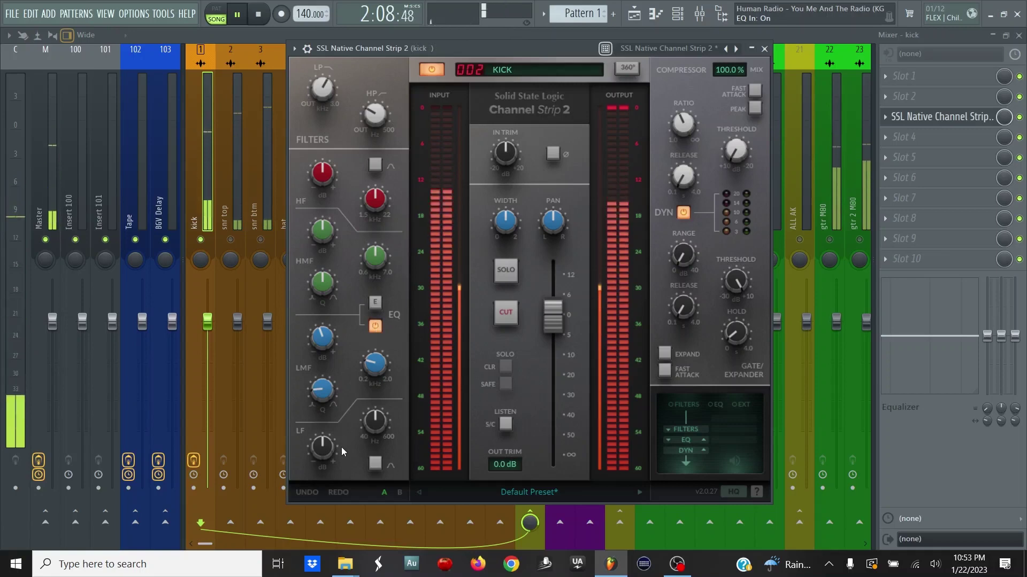
Switch the LF band to bell shape, boost its gain to 9.5 dB and lower its frequency.
left_click(376, 465)
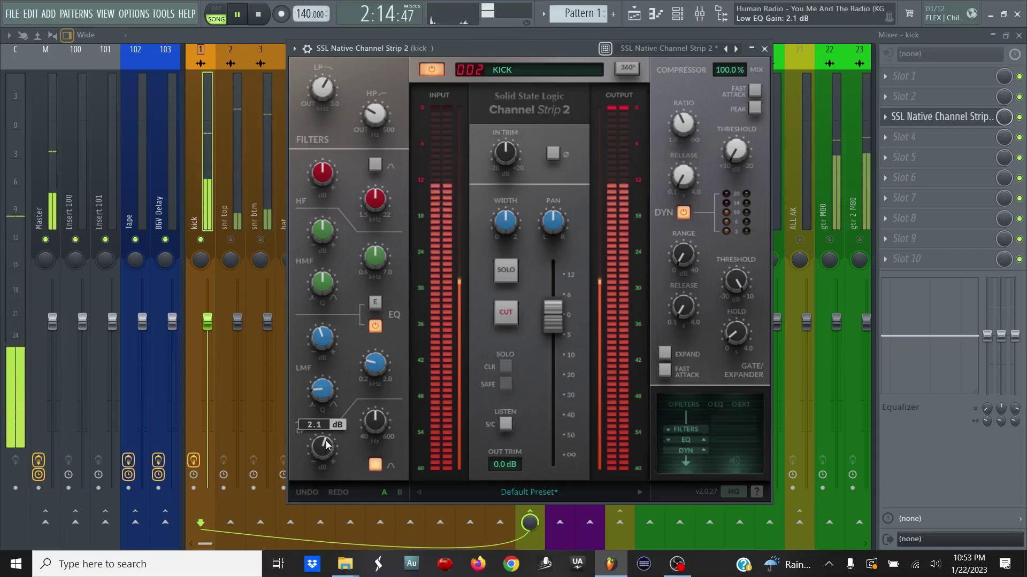
left_click_drag(326, 444, 329, 435)
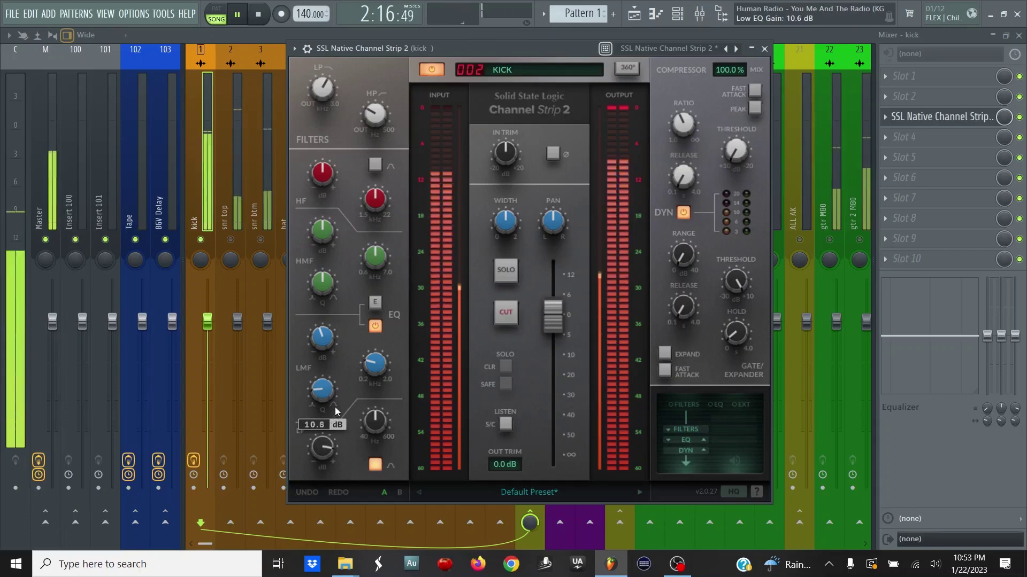
left_click_drag(384, 425, 372, 450)
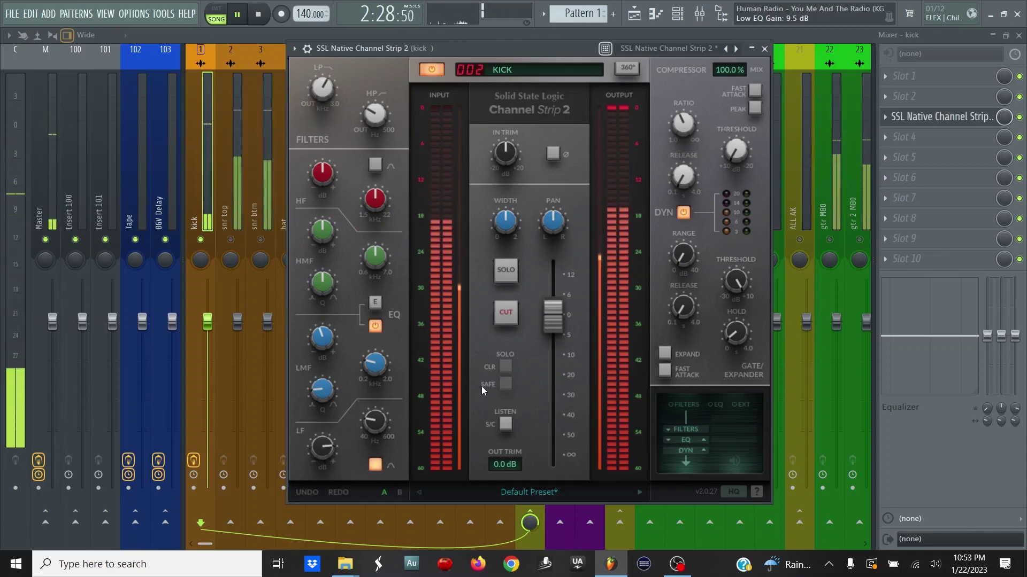
Switch the kick channel strip's EQ to the E Series.
left_click(377, 304)
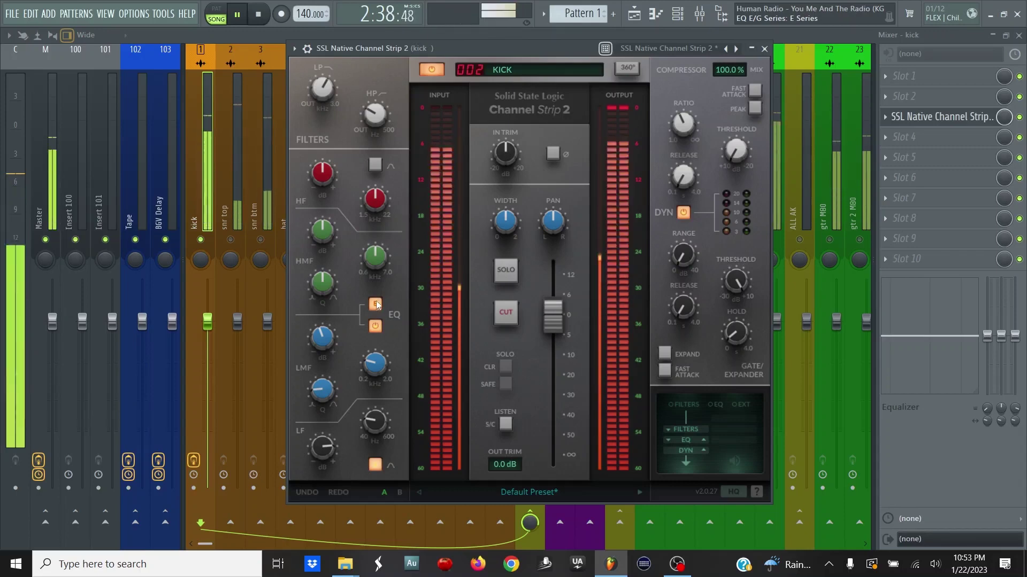
mouse_move(332, 246)
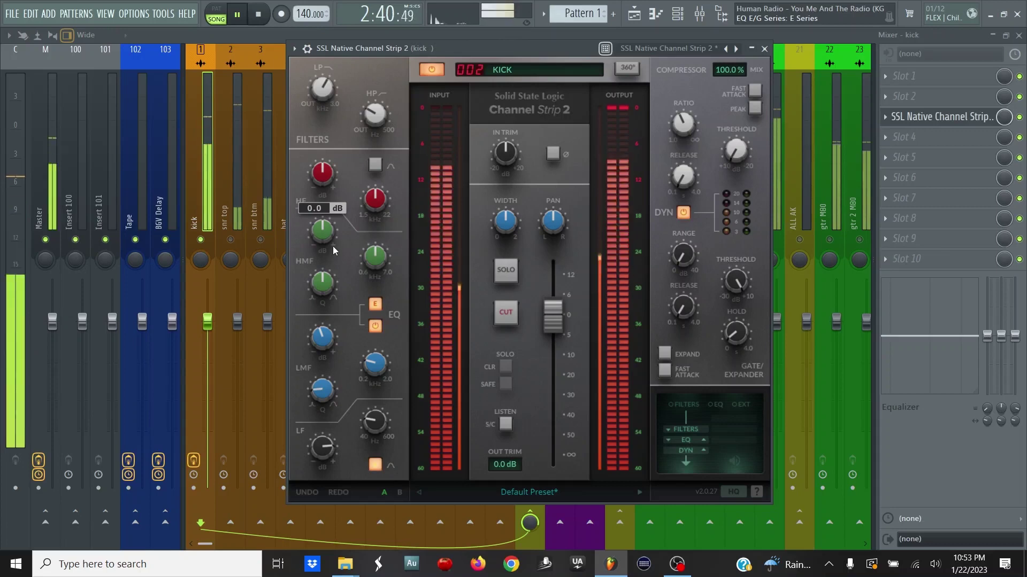
Boost the kick's HMF band, raise its frequency to 5.02 kHz and set its Q to 1.24.
left_click_drag(329, 244, 329, 193)
left_click_drag(382, 261, 390, 219)
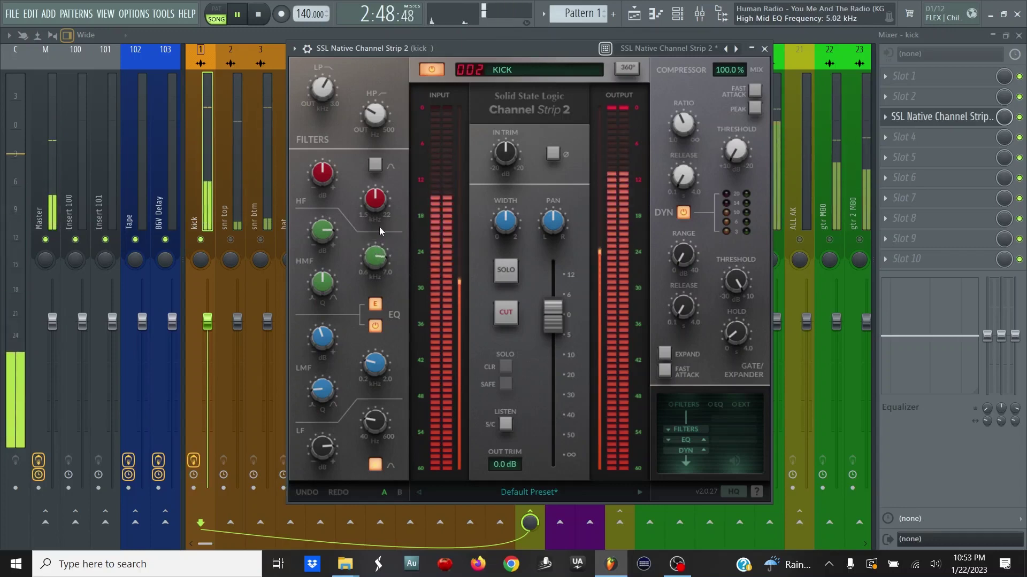
mouse_move(323, 284)
mouse_move(322, 285)
left_mouse_down()
mouse_move(327, 263)
mouse_move(313, 290)
left_mouse_up()
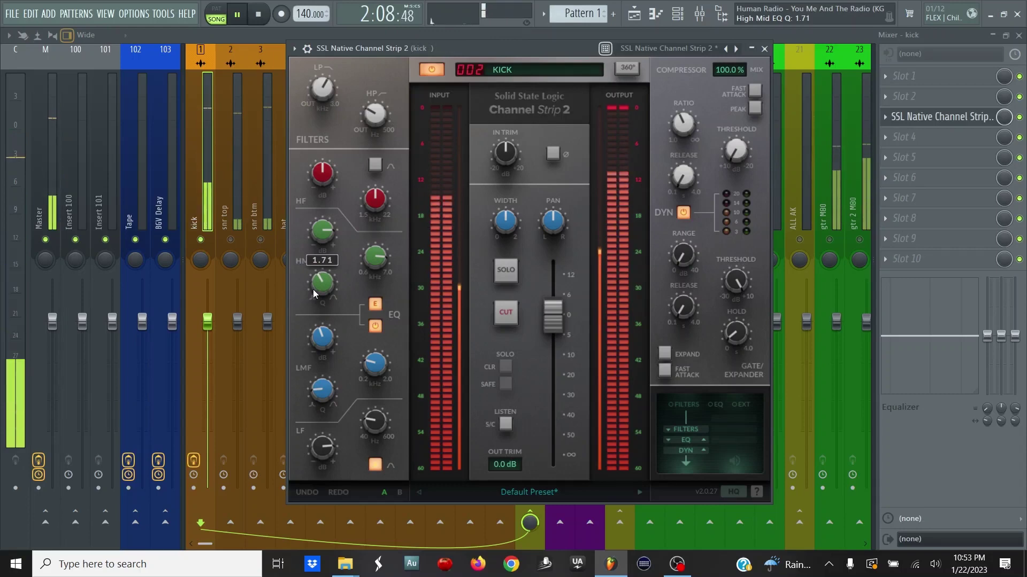
left_click_drag(313, 290, 328, 235)
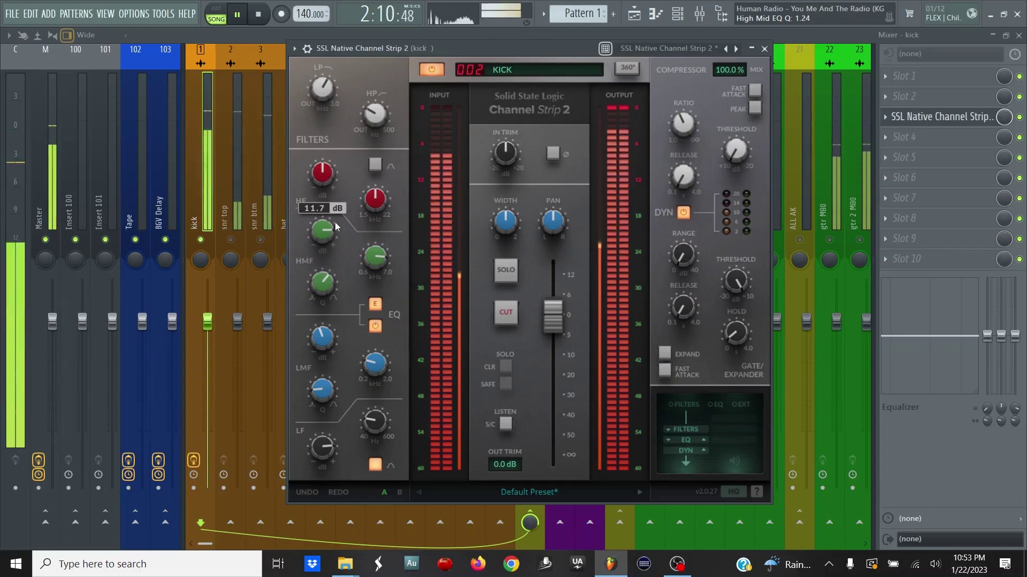
scroll(329, 235, "down", 1)
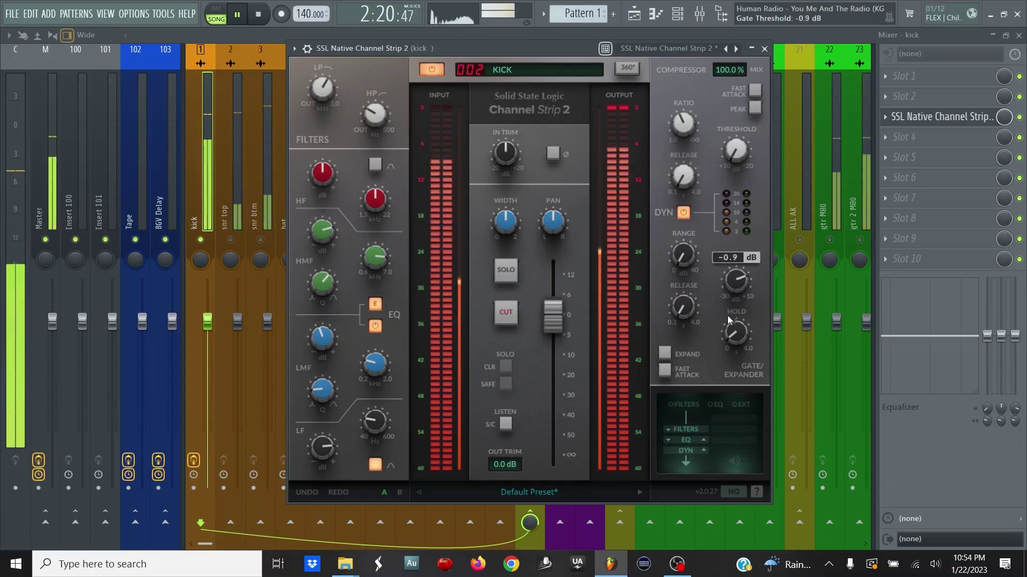
Set the kick's gate threshold to -10.8 dB and its range to 19.0 dB.
left_click_drag(727, 350, 725, 377)
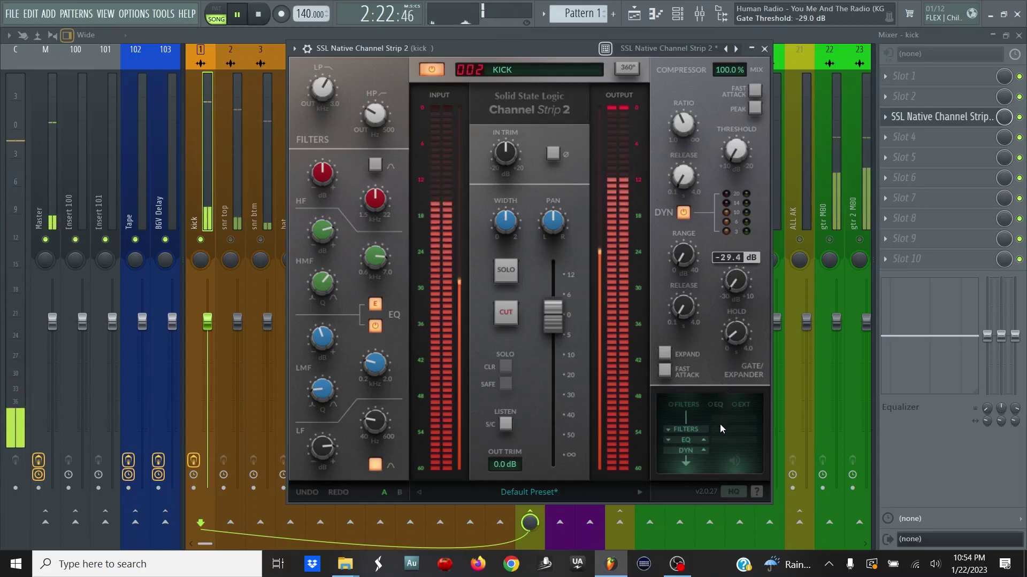
mouse_move(688, 253)
left_mouse_down()
mouse_move(702, 213)
mouse_move(697, 237)
left_mouse_up()
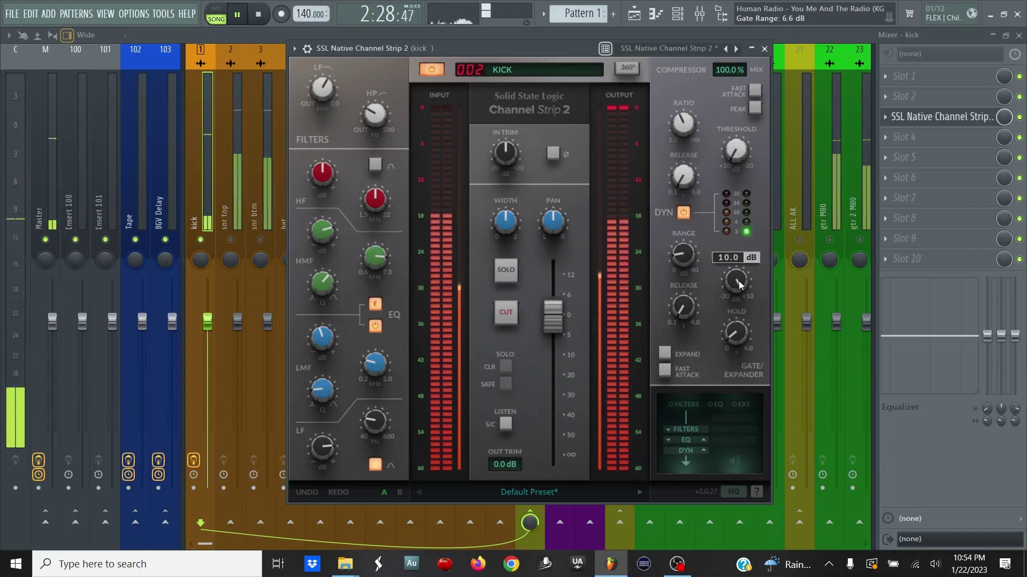
left_click_drag(739, 281, 723, 401)
mouse_move(694, 261)
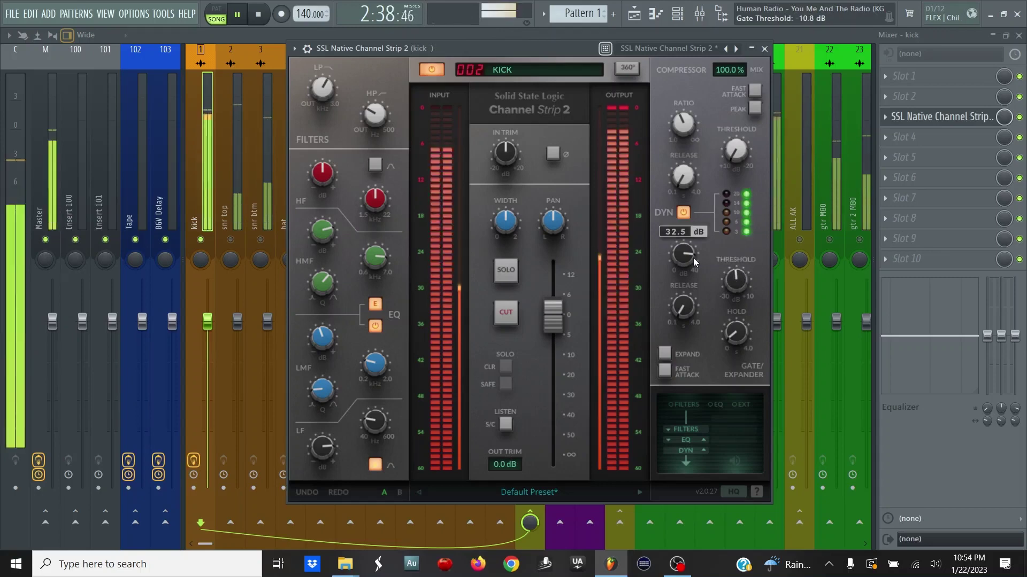
left_click_drag(683, 254, 684, 414)
left_click_drag(682, 269, 702, 211)
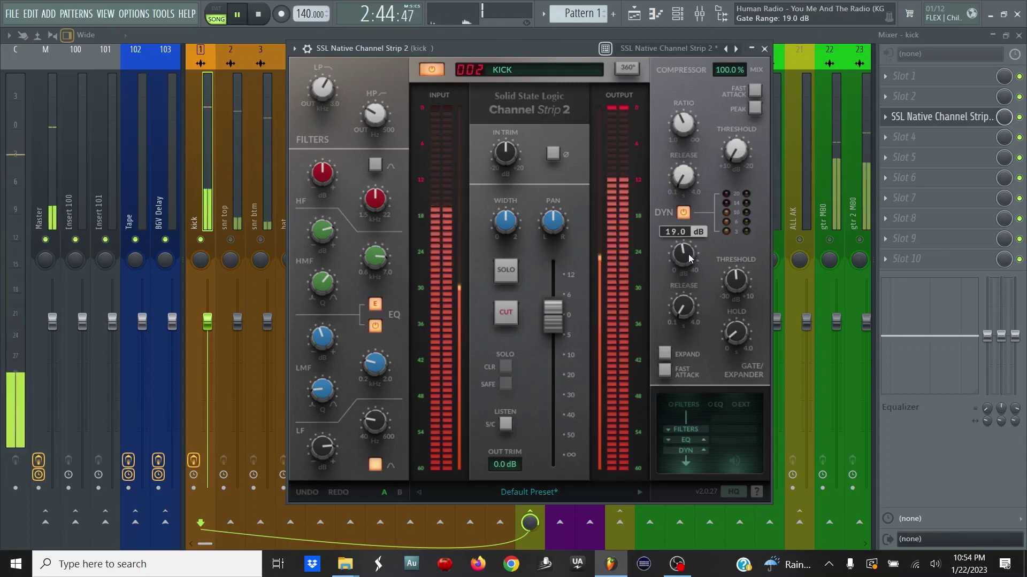
Set the output trim to -2.3 dB while toggling the channel strip's bypass, narrow the width to 0.0 % and close the plugin.
left_click(432, 70)
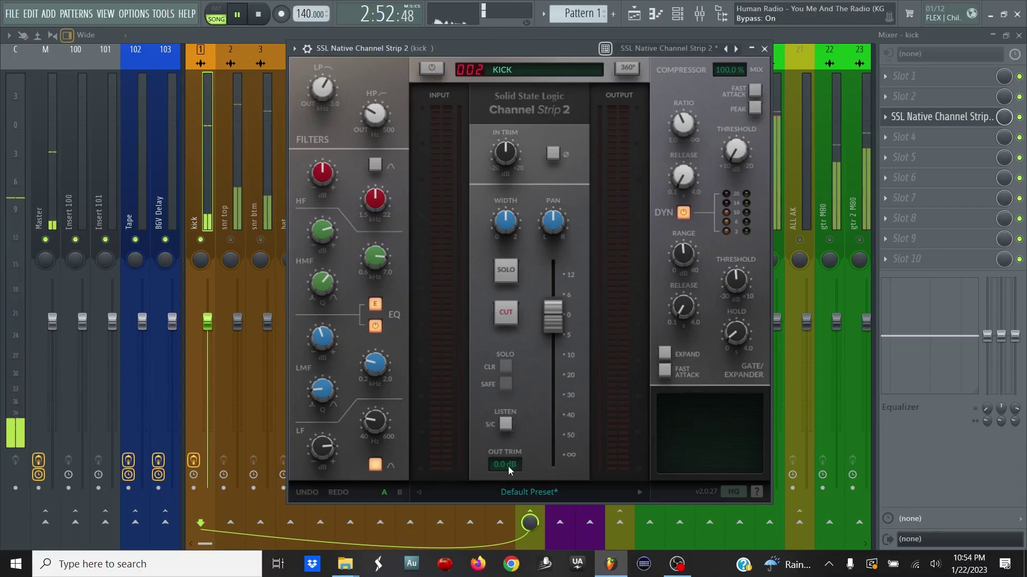
left_click_drag(509, 470, 506, 475)
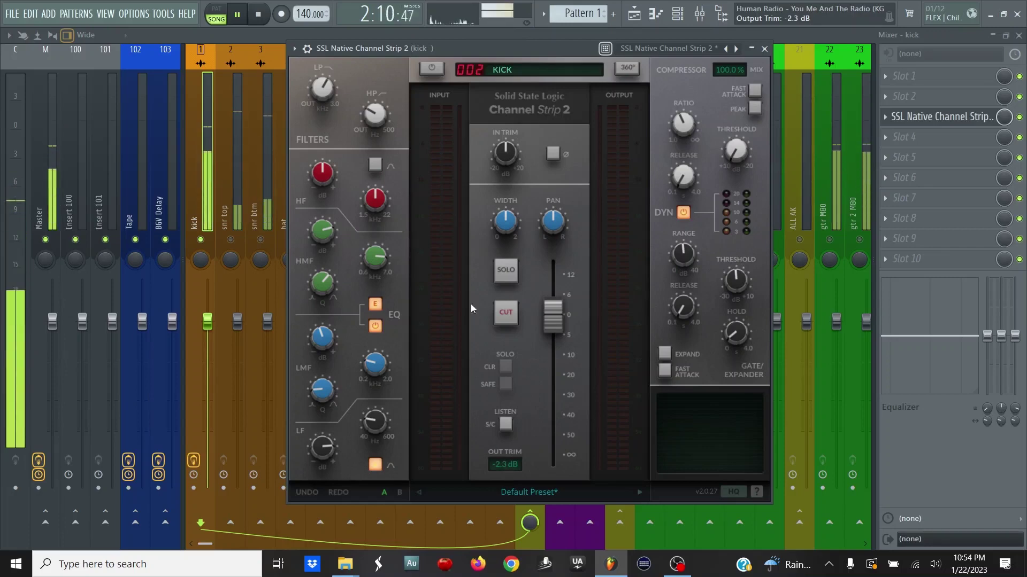
left_click(431, 69)
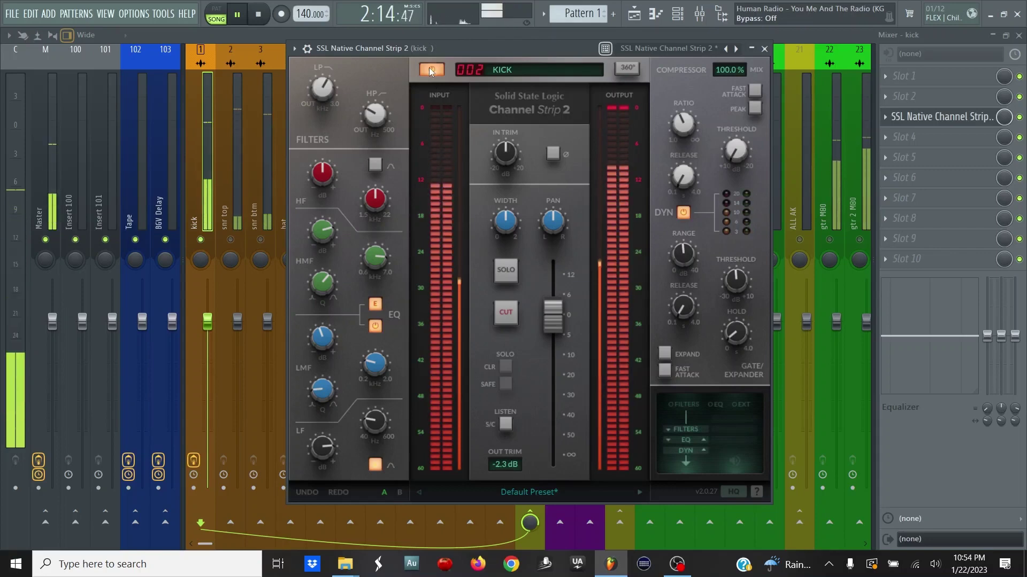
left_click_drag(506, 220, 512, 323)
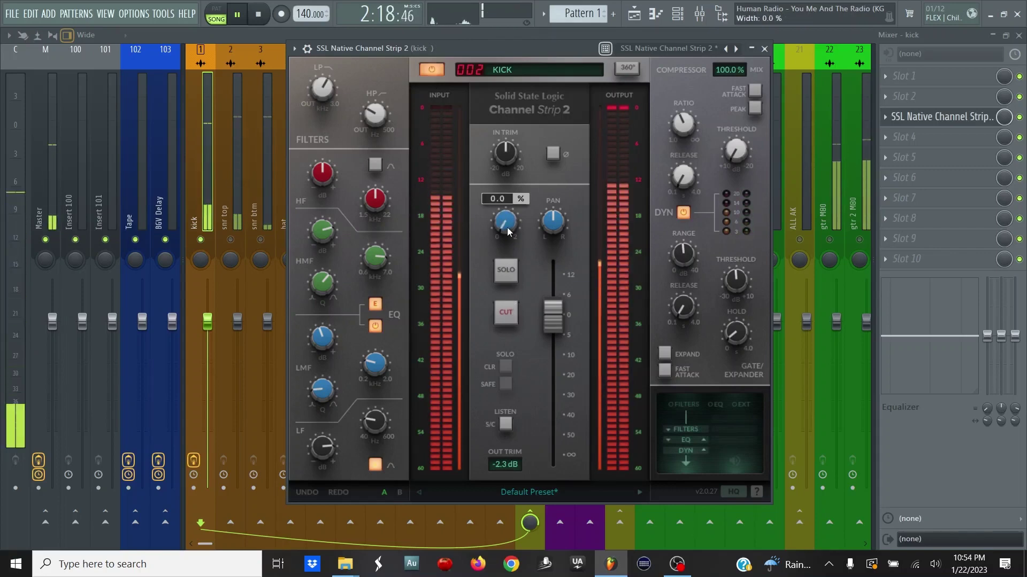
left_click(928, 118)
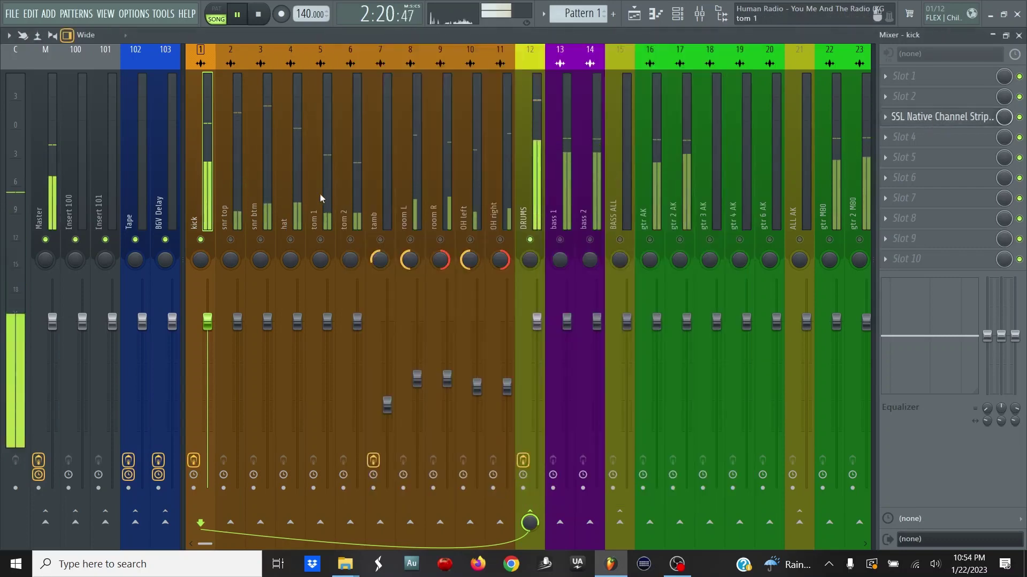
Unmute the snr top, snr btm and hat tracks alongside the kick.
left_click(230, 240)
left_click(260, 240)
left_click(290, 239)
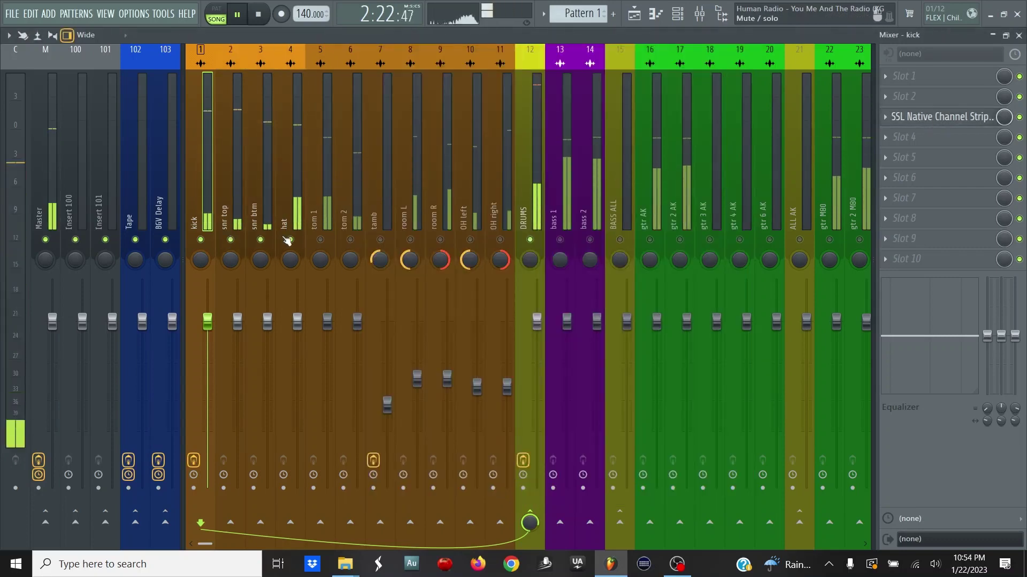
Lower the faders of the hat, snr btm and snr top tracks together as one selection.
left_click(284, 210)
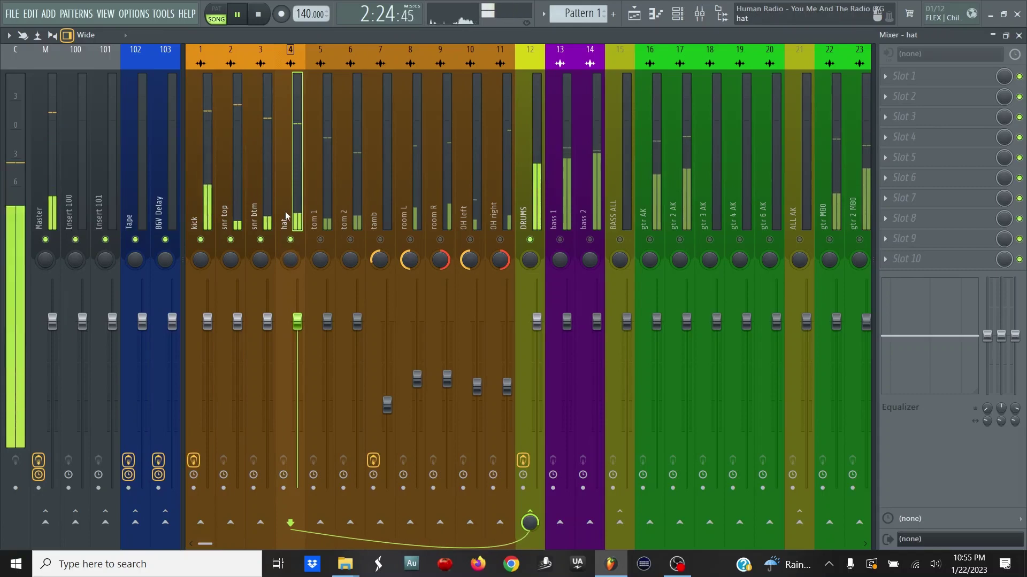
left_click(259, 214, "ctrl")
left_click(225, 214, "ctrl")
left_click_drag(237, 322, 237, 342)
Compare the kick within the drums with its channel strip bypassed and engaged, close the plugin and stop playback.
left_click(202, 212)
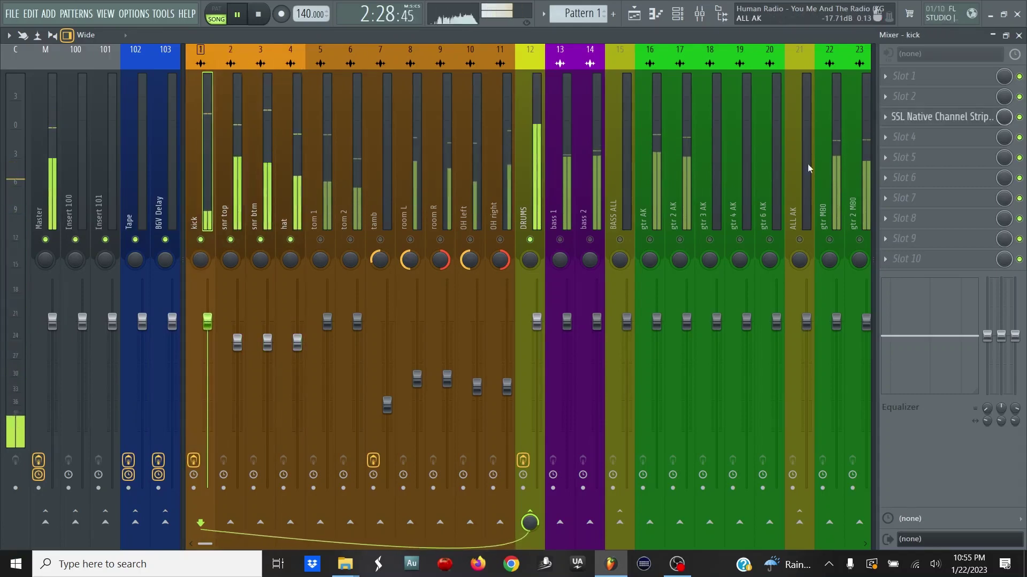
left_click(986, 126)
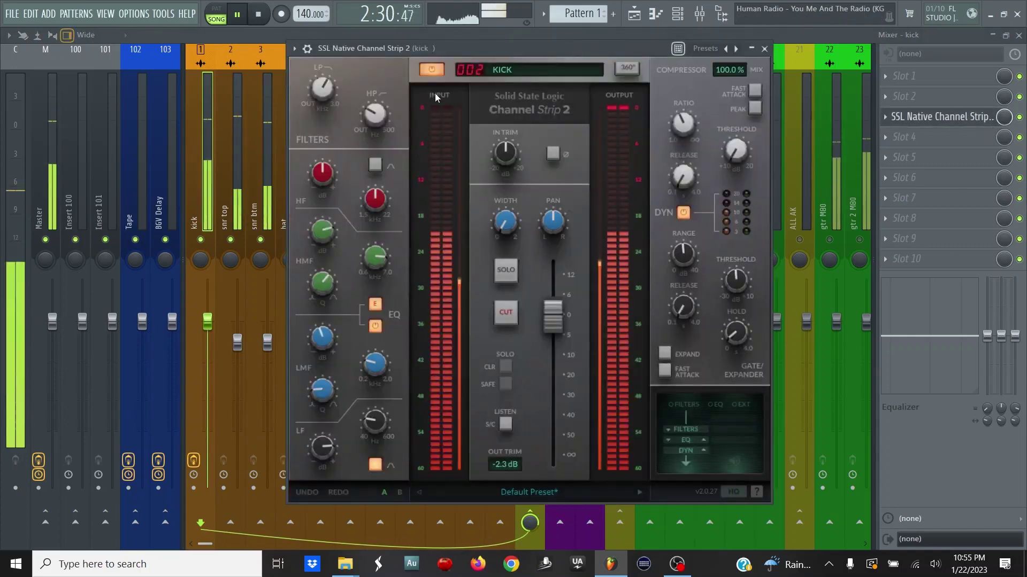
left_click(430, 70)
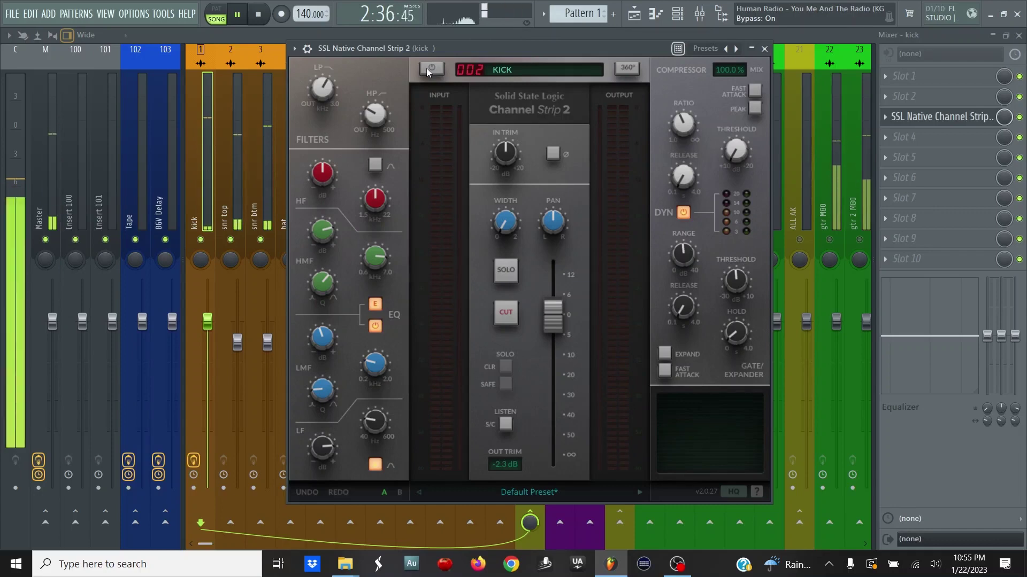
left_click(430, 70)
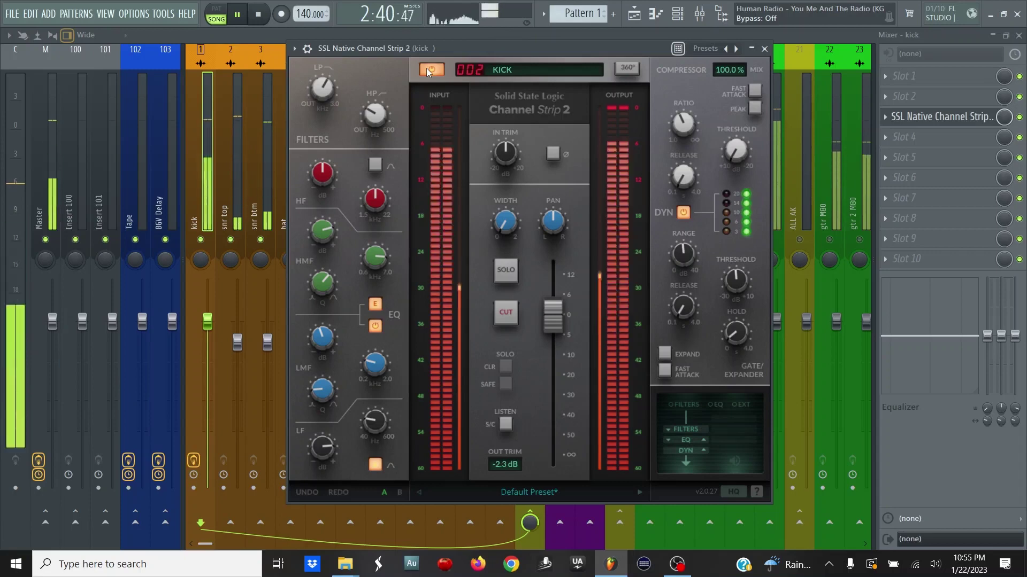
left_click(909, 117)
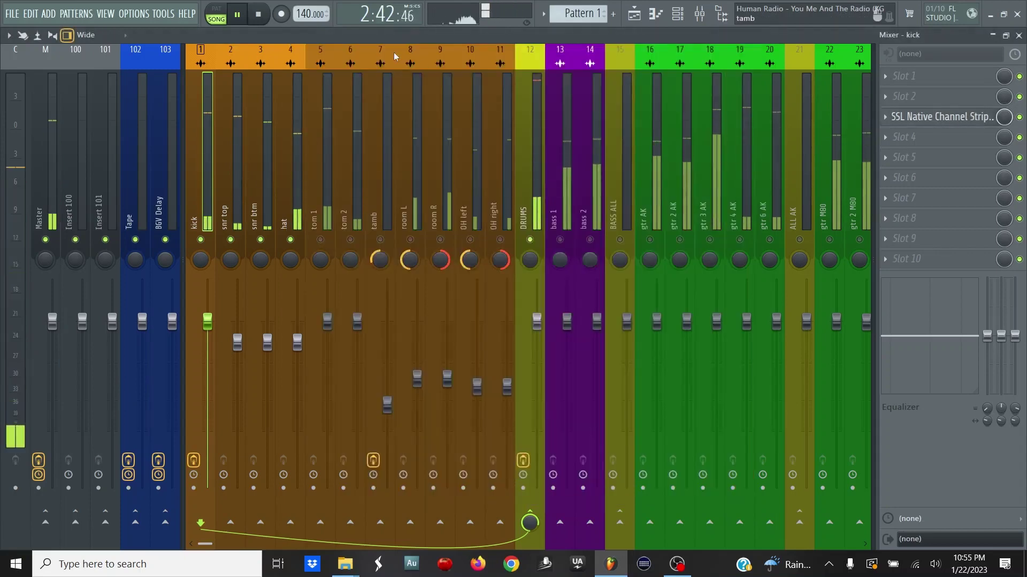
left_click(260, 15)
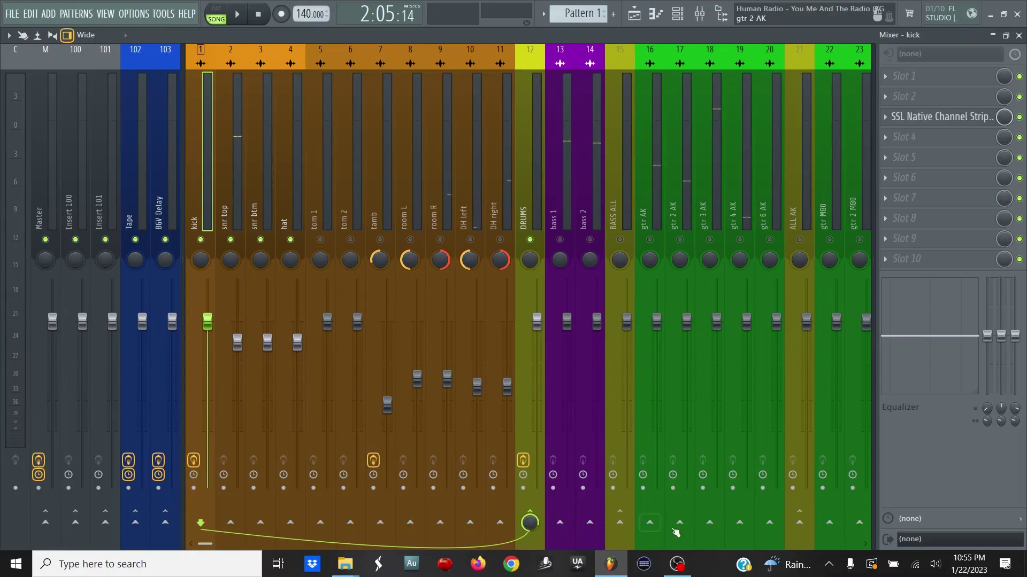
left_click(685, 566)
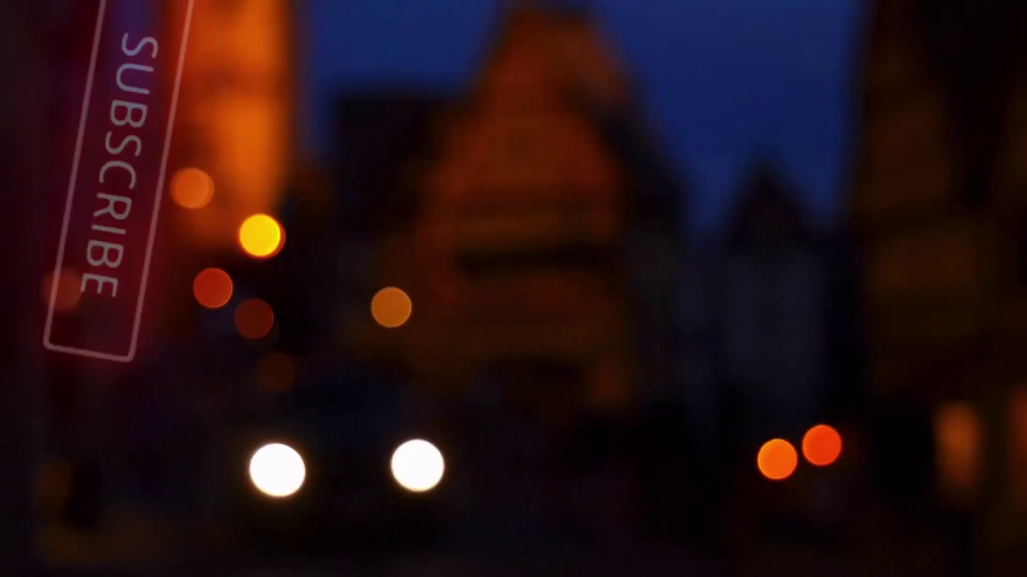